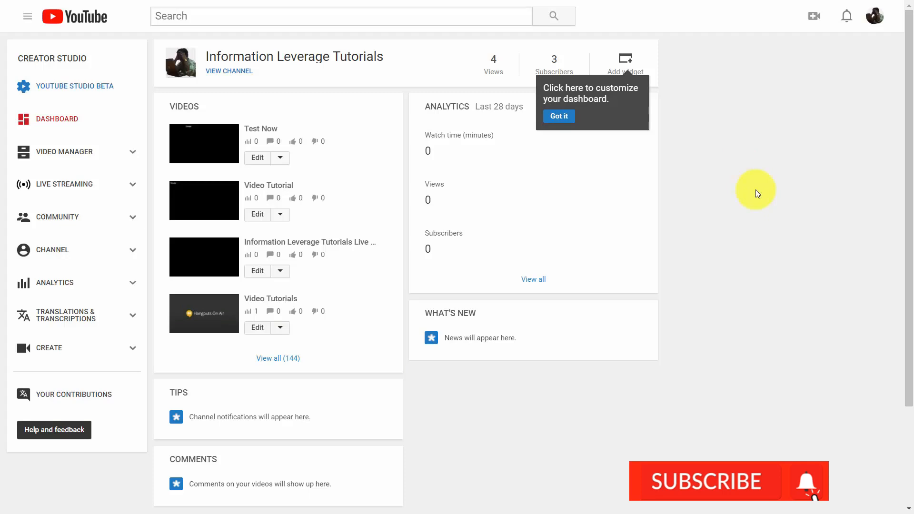
# Edit the Video Tutorial video, upload the orange Bitcoin product image as its custom thumbnail, and save the changes
pyautogui.click(259, 218)
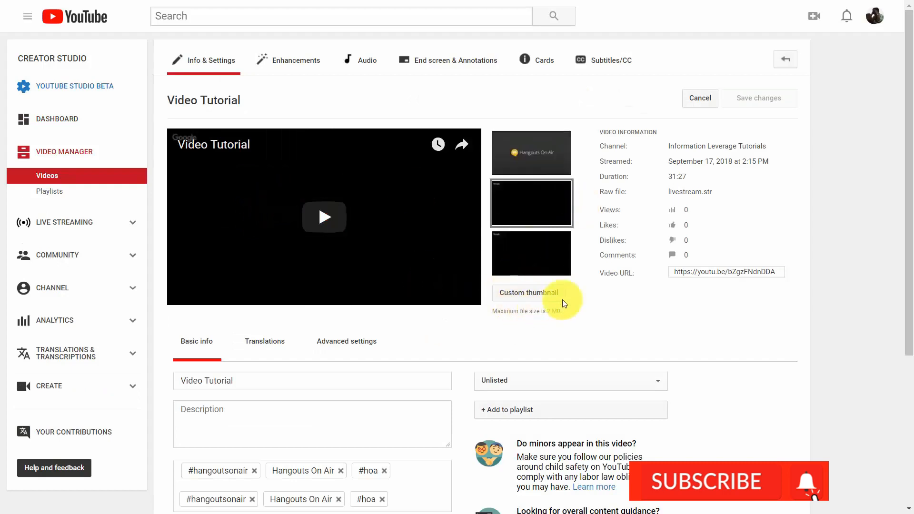
pyautogui.moveTo(520, 305)
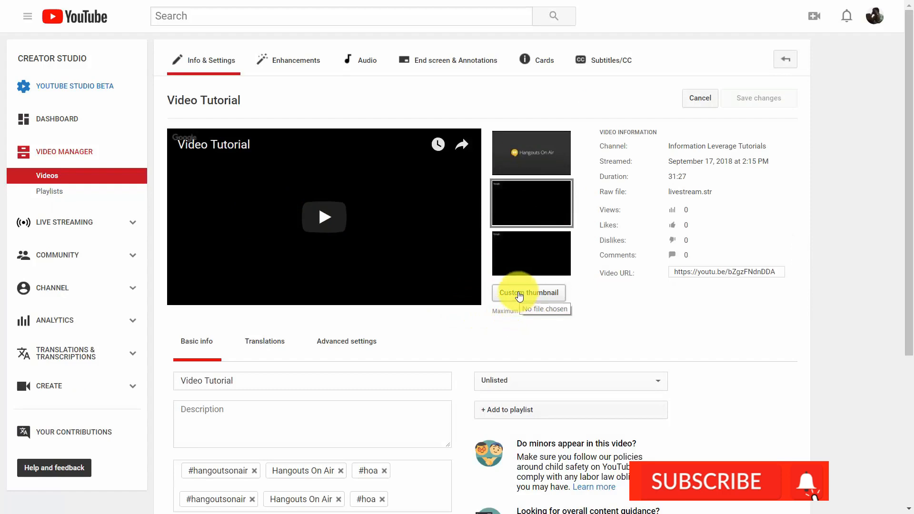
pyautogui.click(519, 292)
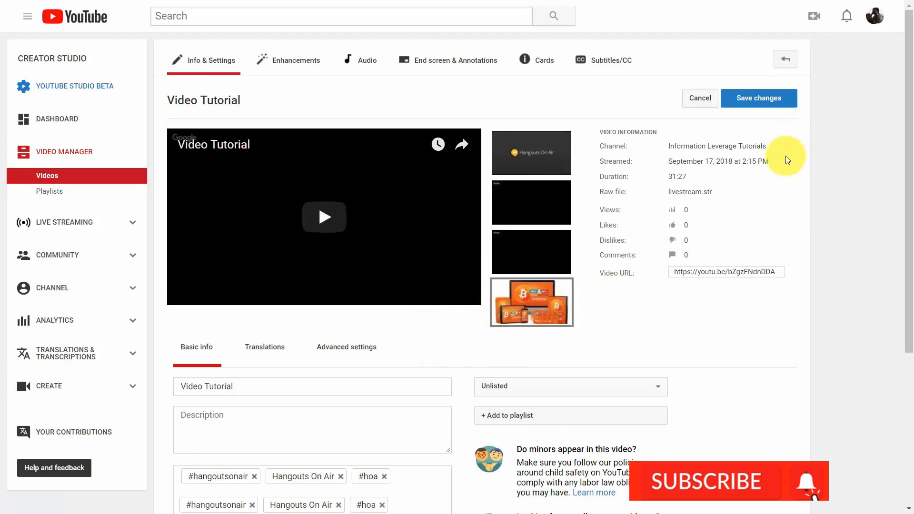
pyautogui.click(755, 98)
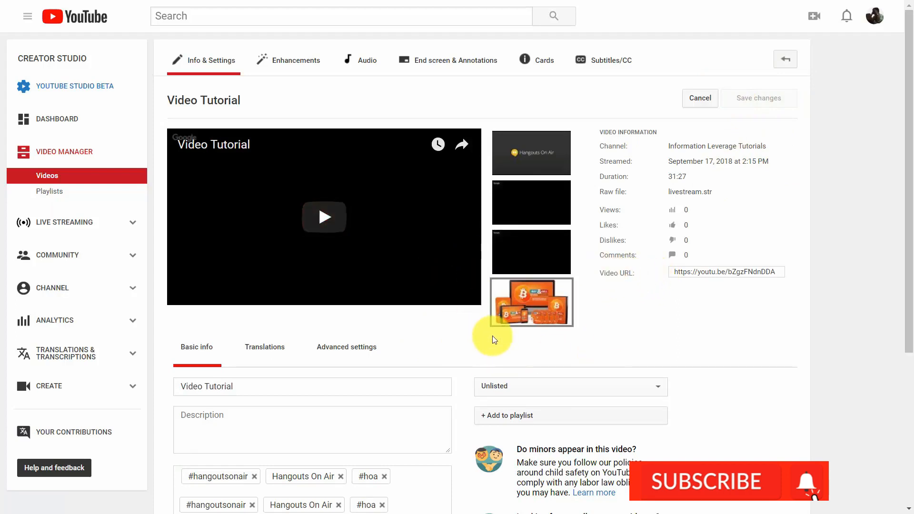
# Open the channel's video list, and go to Creator Studio from the account options on the YouTube home page
pyautogui.click(49, 181)
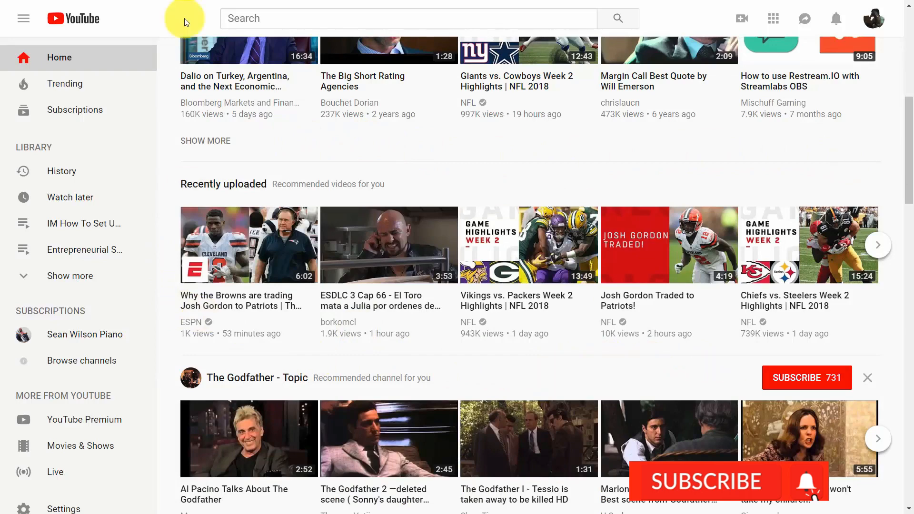
pyautogui.scroll(9, 184, 18)
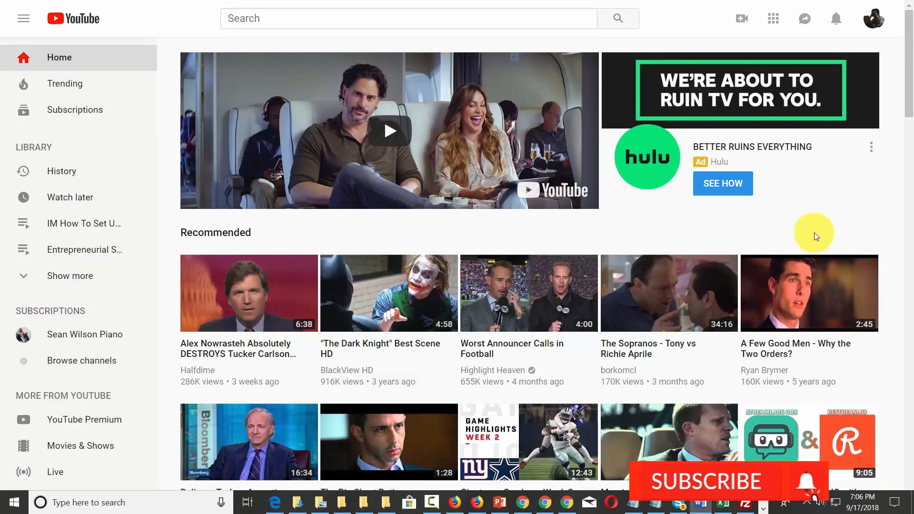
pyautogui.click(875, 19)
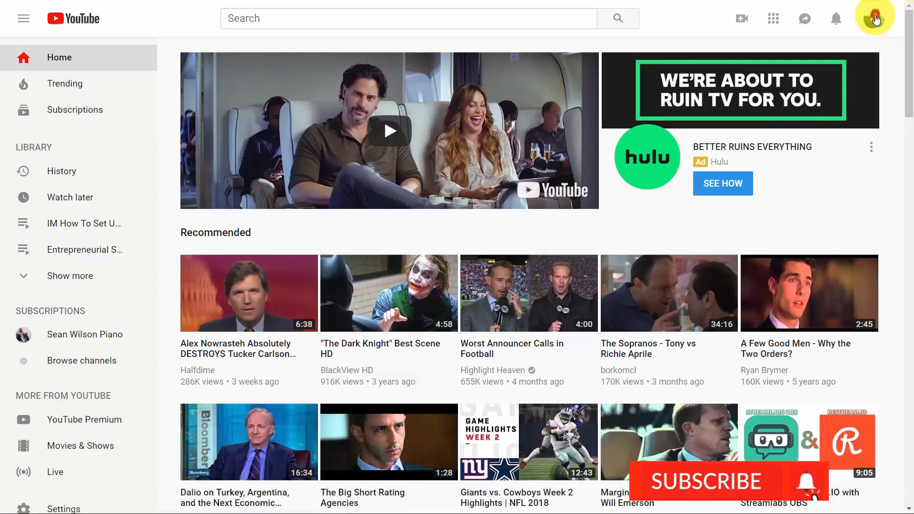
pyautogui.click(793, 146)
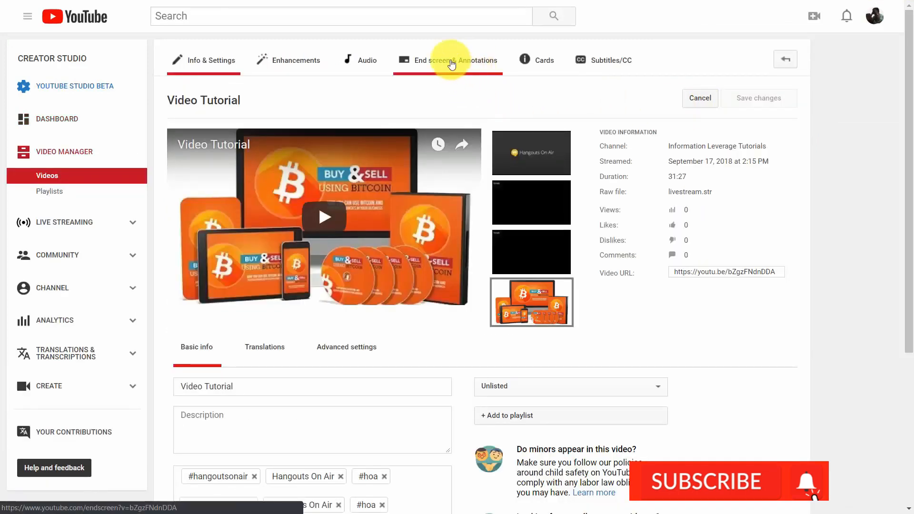
# Add the 3:54 Information Leverage Tutorials Live Stream upload as an end screen element and move it to the frame's upper-right corner
pyautogui.click(450, 61)
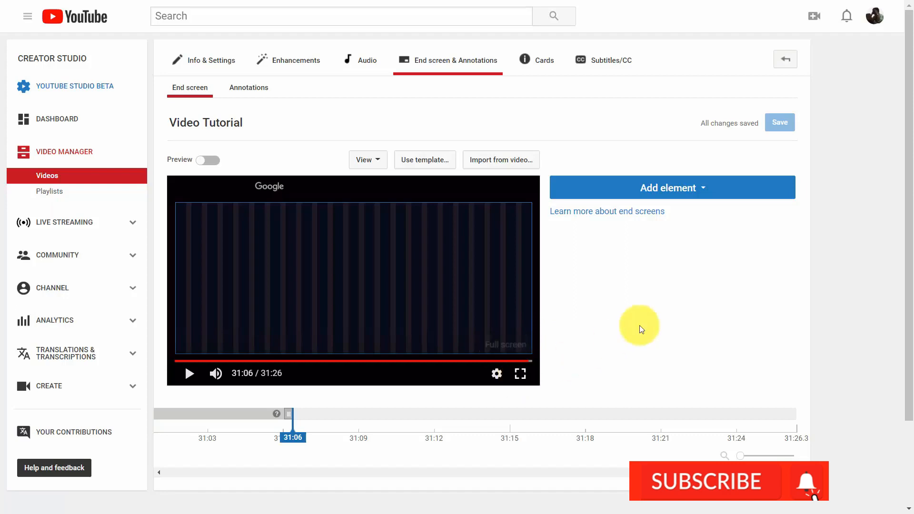
pyautogui.click(672, 193)
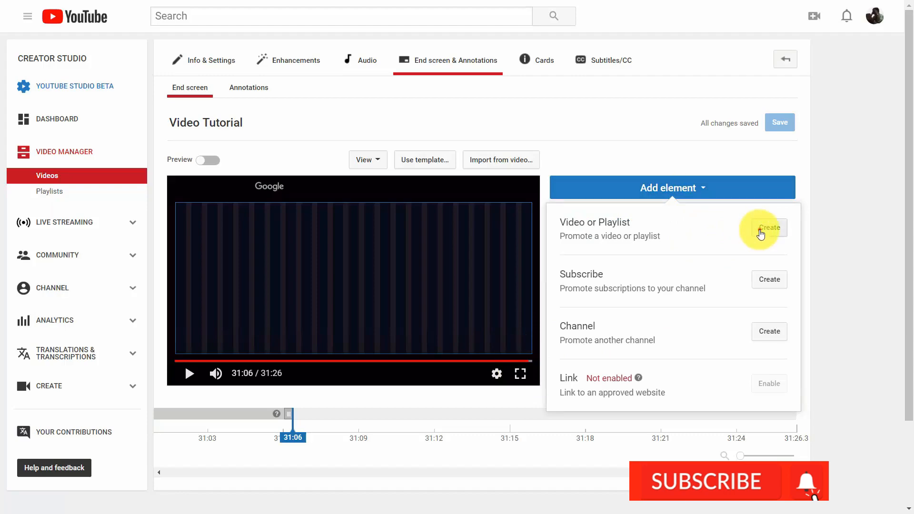
pyautogui.click(760, 233)
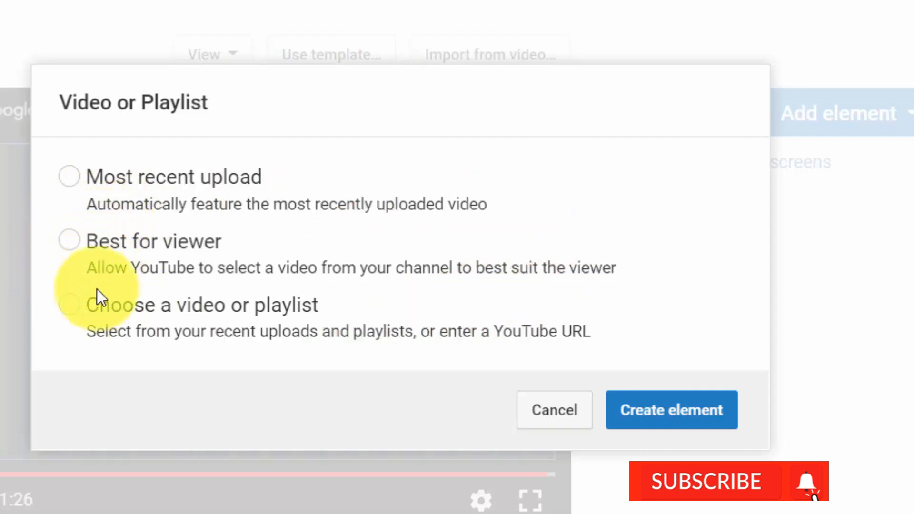
pyautogui.click(69, 312)
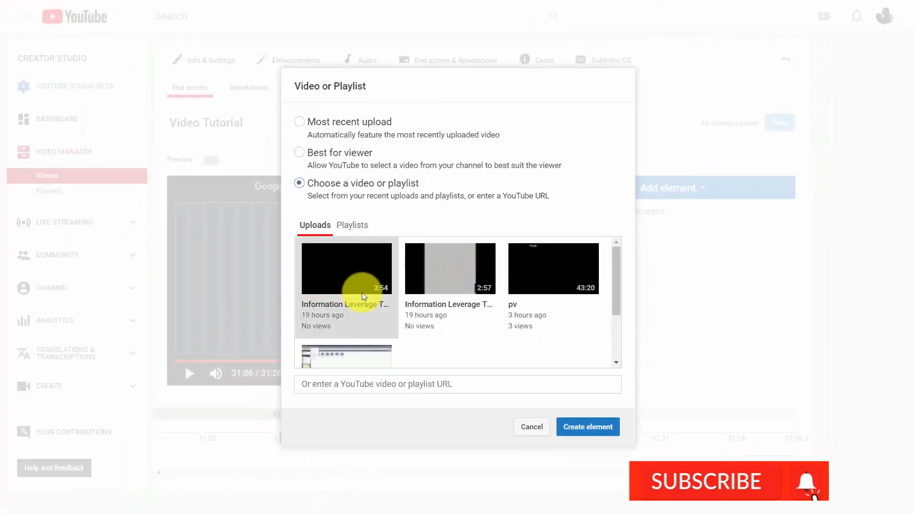
pyautogui.click(352, 283)
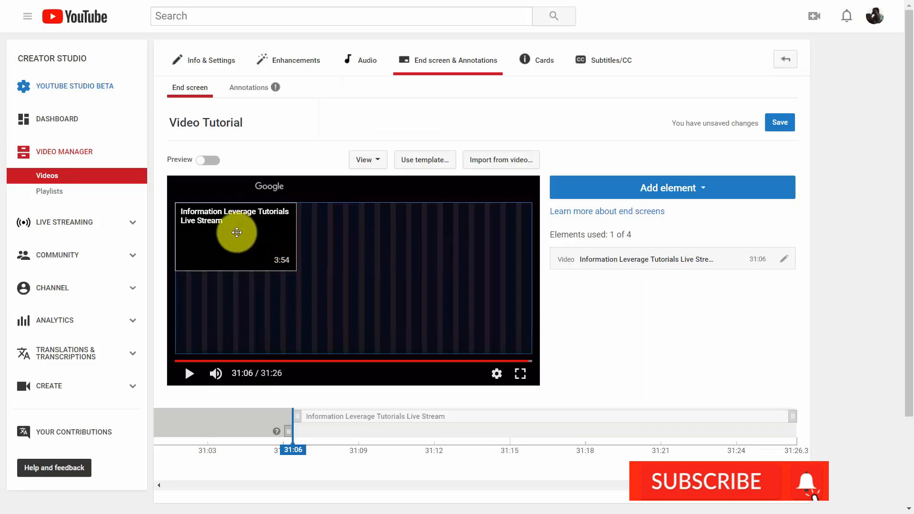
pyautogui.moveTo(237, 232); pyautogui.dragTo(443, 221)
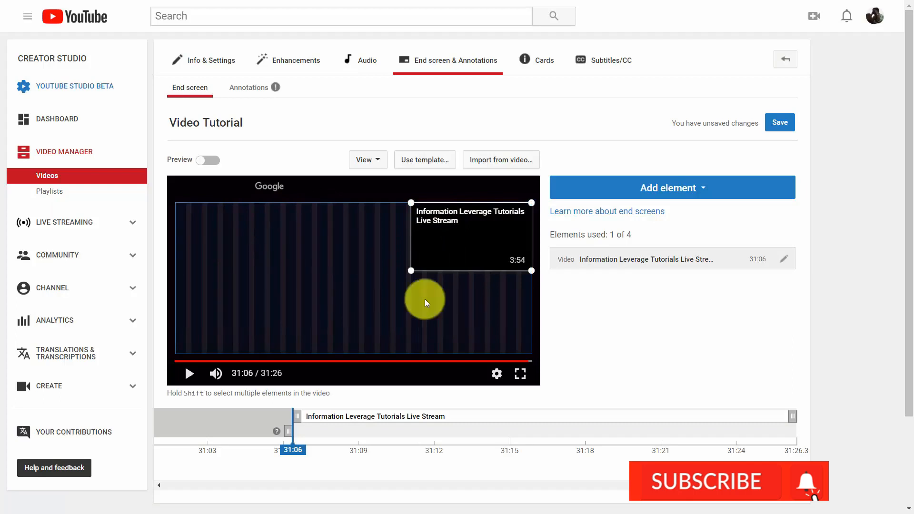
# Replace the current end screen with the 2 Videos template that has two large side-by-side videos
pyautogui.click(427, 165)
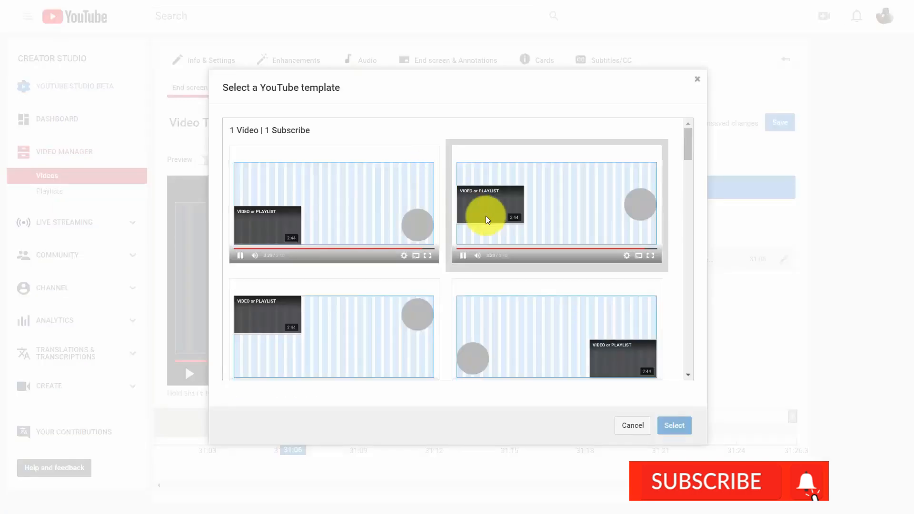
pyautogui.scroll(-8, 486, 218)
pyautogui.scroll(-5, 486, 215)
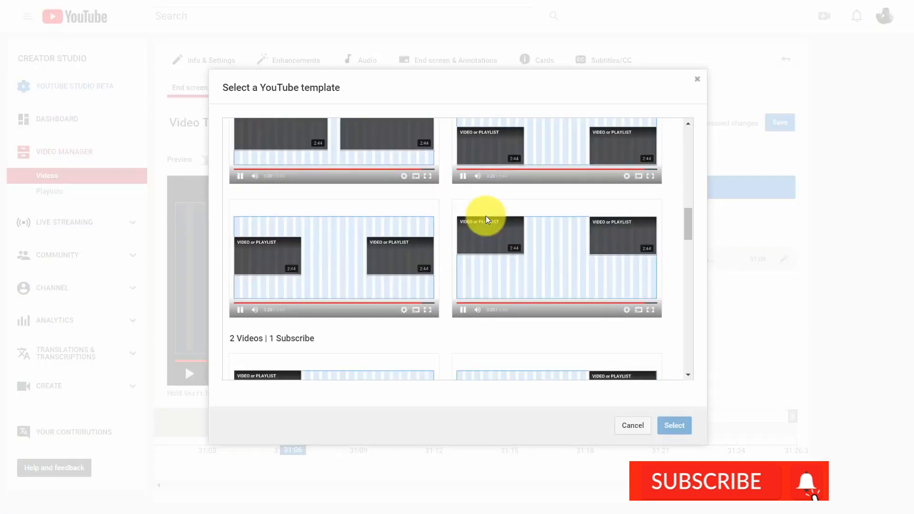
pyautogui.scroll(3, 485, 216)
pyautogui.click(333, 249)
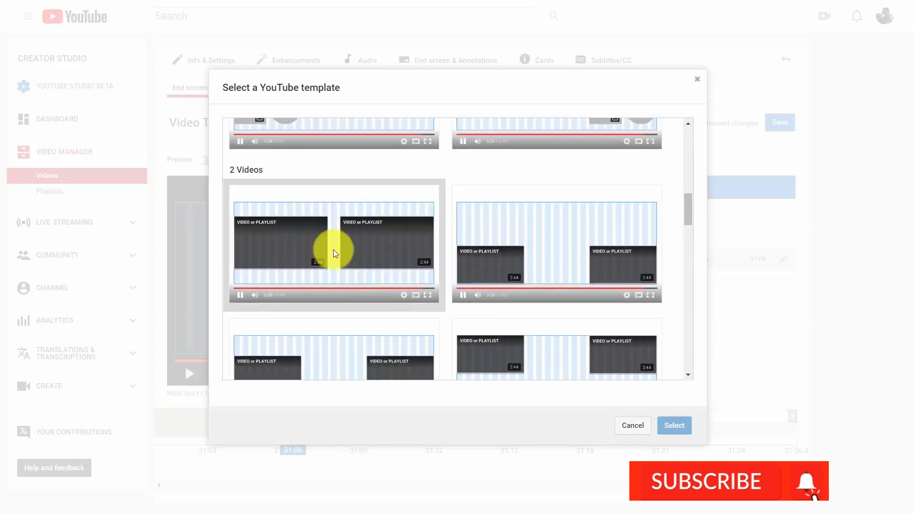
pyautogui.click(309, 247)
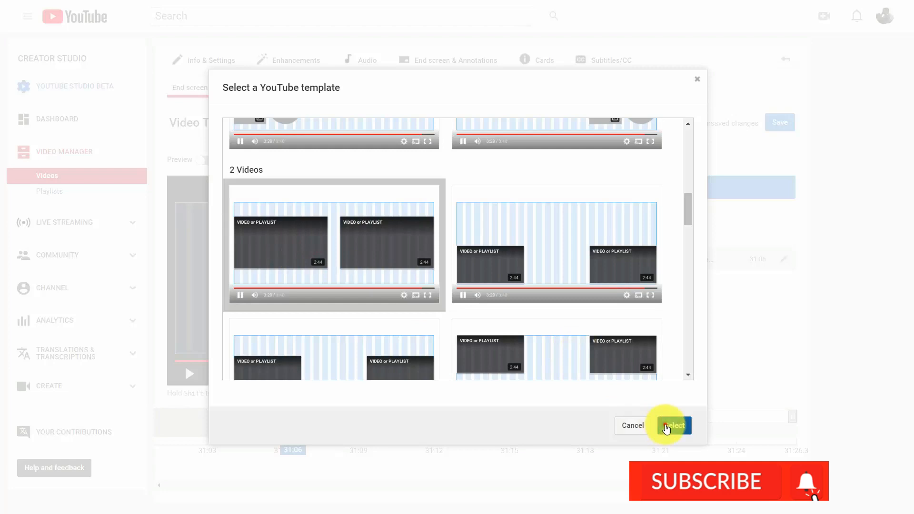
pyautogui.click(666, 426)
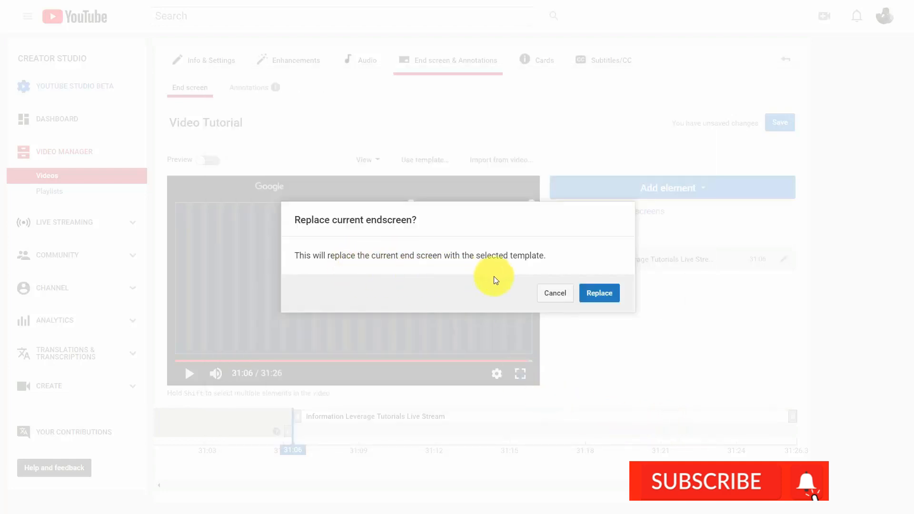
pyautogui.click(599, 294)
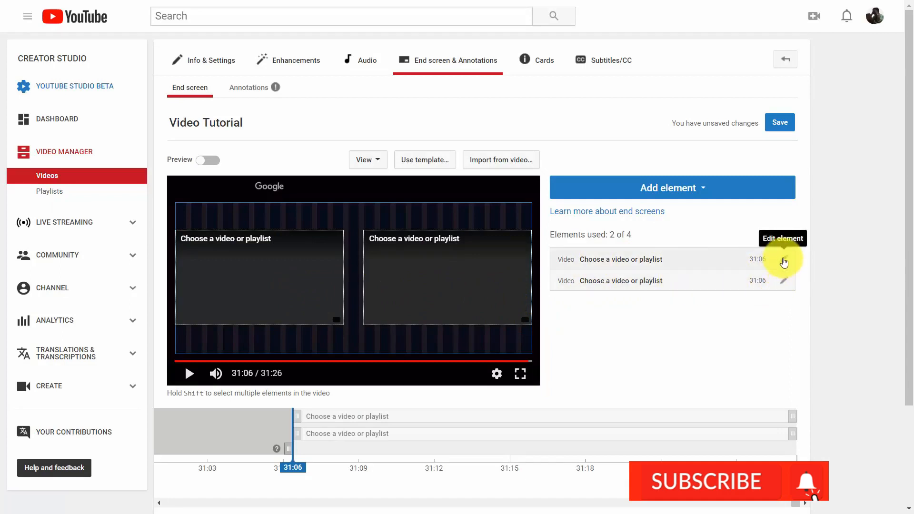
# Assign the 3:54 Information Leverage Tutorials Live Stream upload to the first element of the two-video end screen
pyautogui.click(783, 260)
pyautogui.click(366, 273)
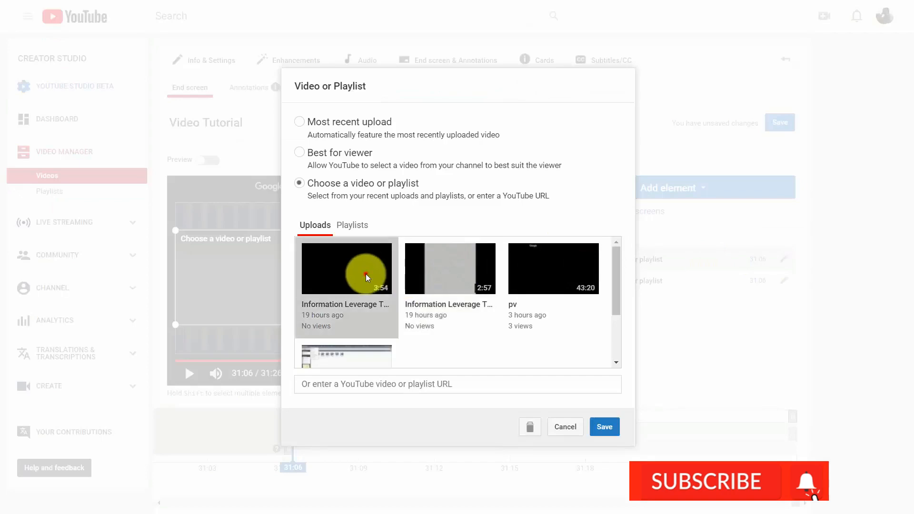
pyautogui.click(609, 427)
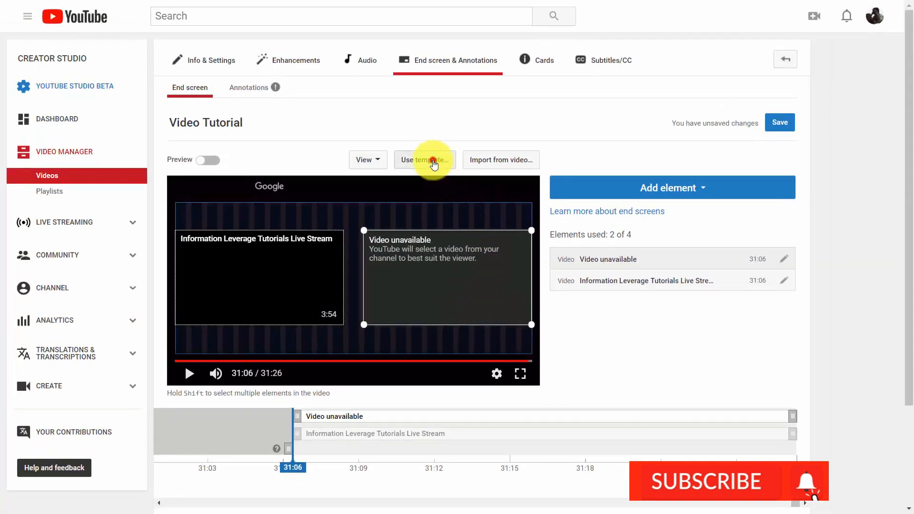
# Replace the two-video end screen with the 4 Videos template
pyautogui.click(428, 159)
pyautogui.moveTo(690, 148); pyautogui.dragTo(669, 352)
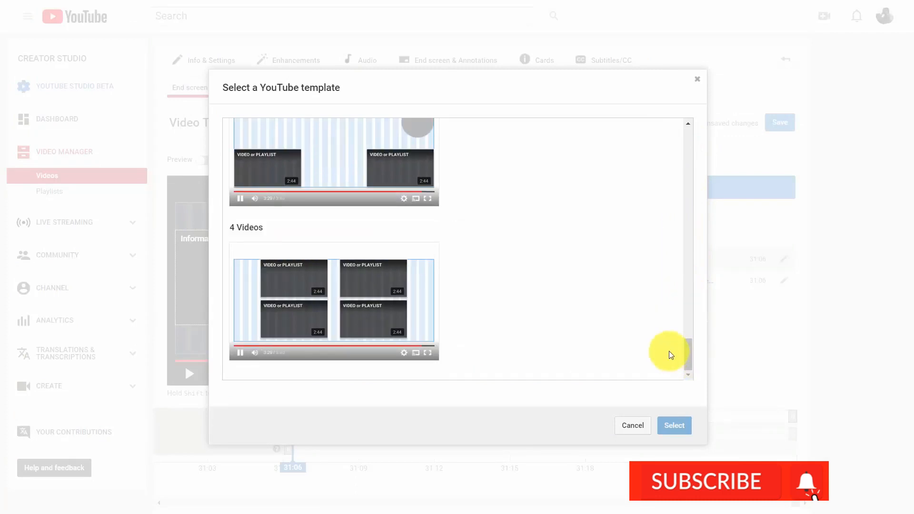
pyautogui.click(307, 293)
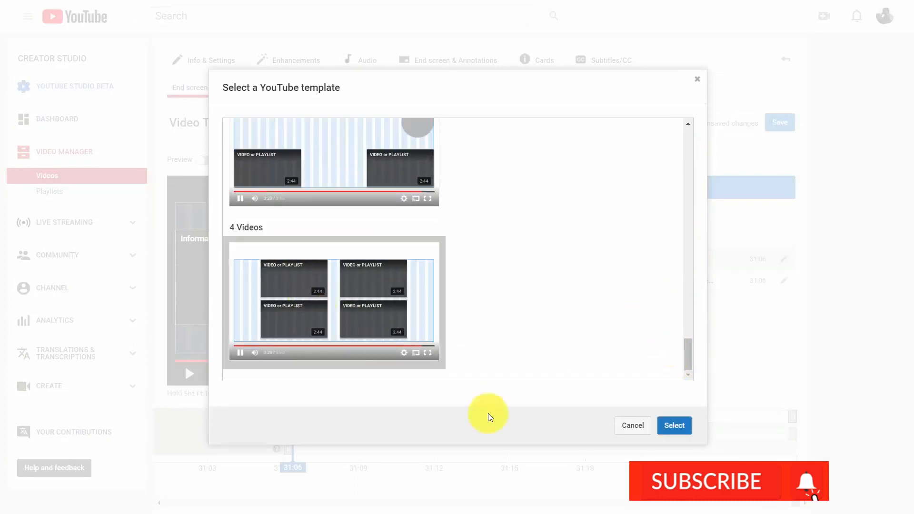
pyautogui.click(665, 426)
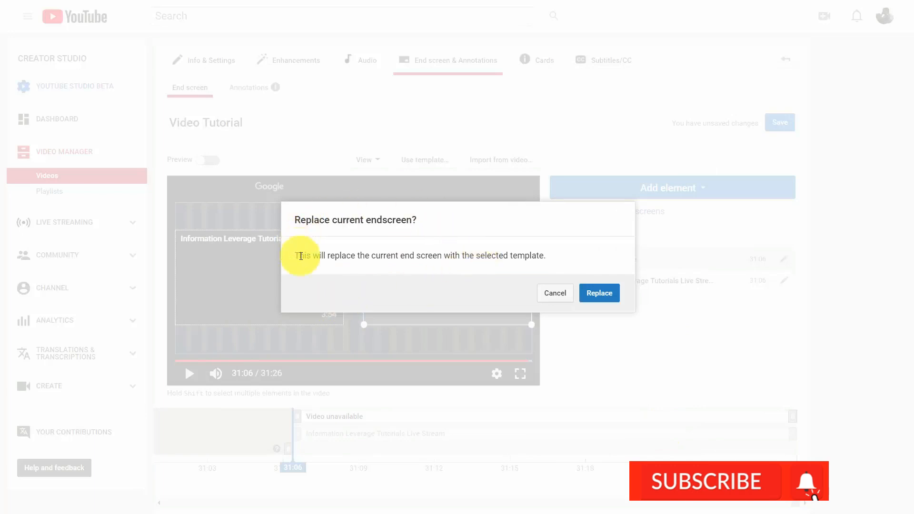
pyautogui.click(597, 294)
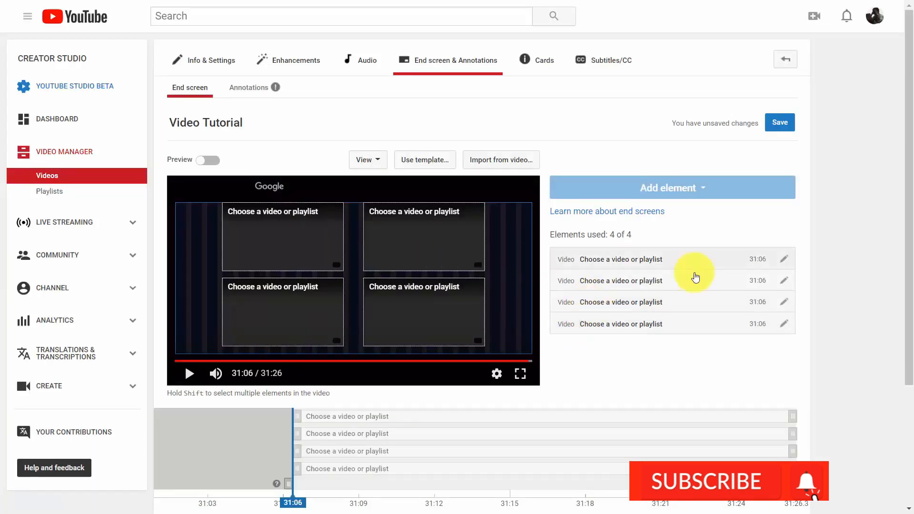
# Assign the 3:54 Information Leverage Tutorials Live Stream upload to the upper-left element of the four-video end screen
pyautogui.click(646, 263)
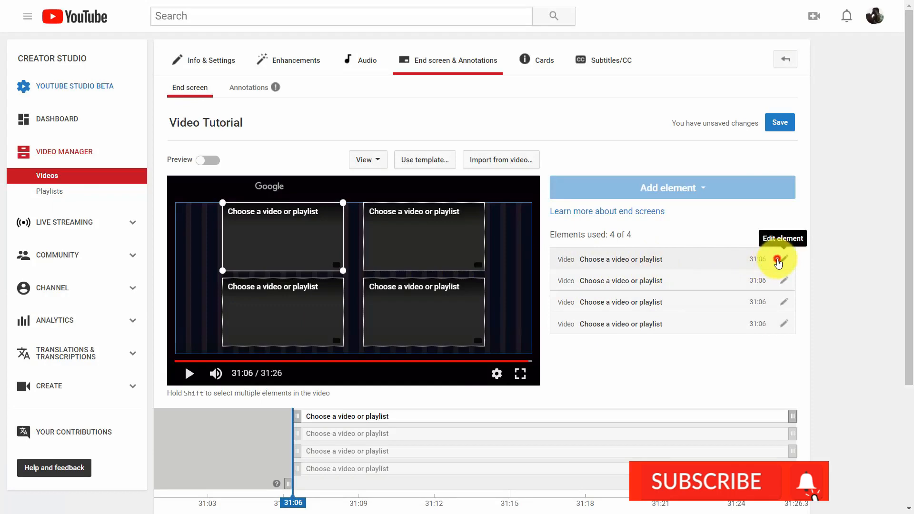
pyautogui.click(782, 259)
pyautogui.click(381, 271)
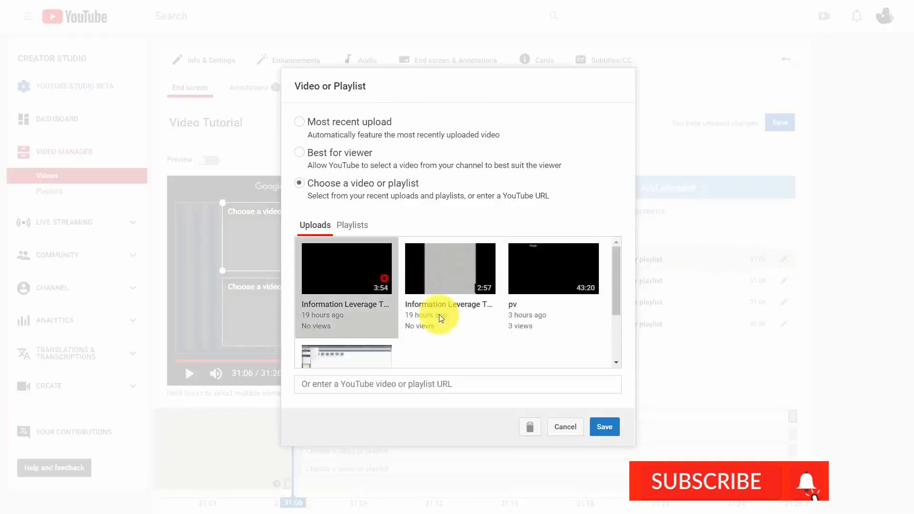
pyautogui.click(609, 425)
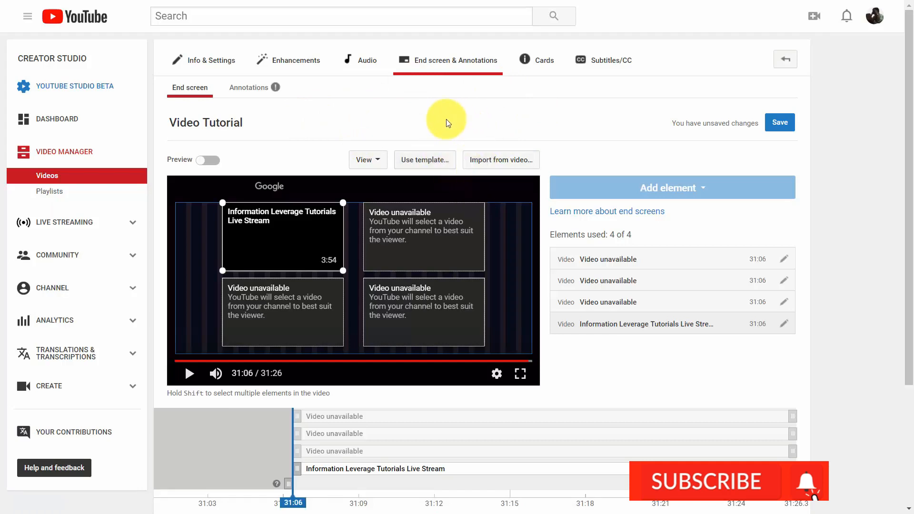
# Switch to the Cards editor, discarding the unsaved end screen changes, and pause the video preview
pyautogui.click(542, 61)
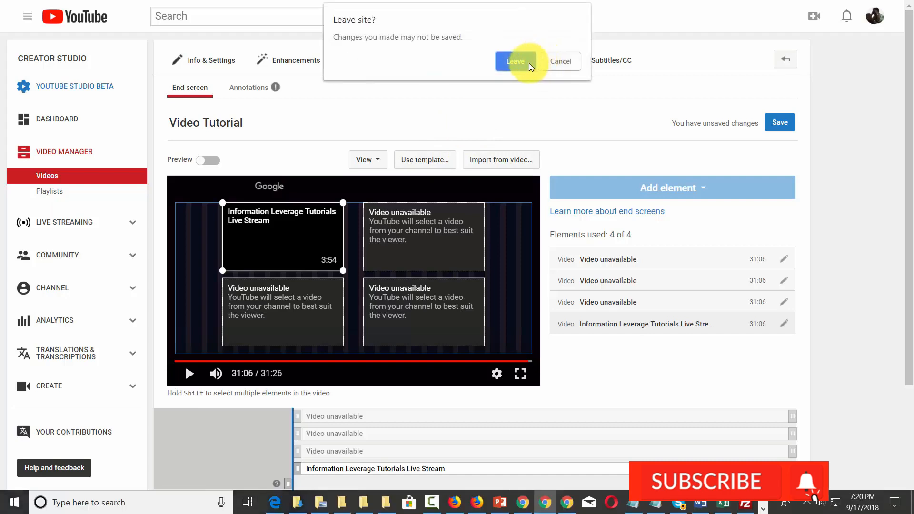
pyautogui.click(516, 61)
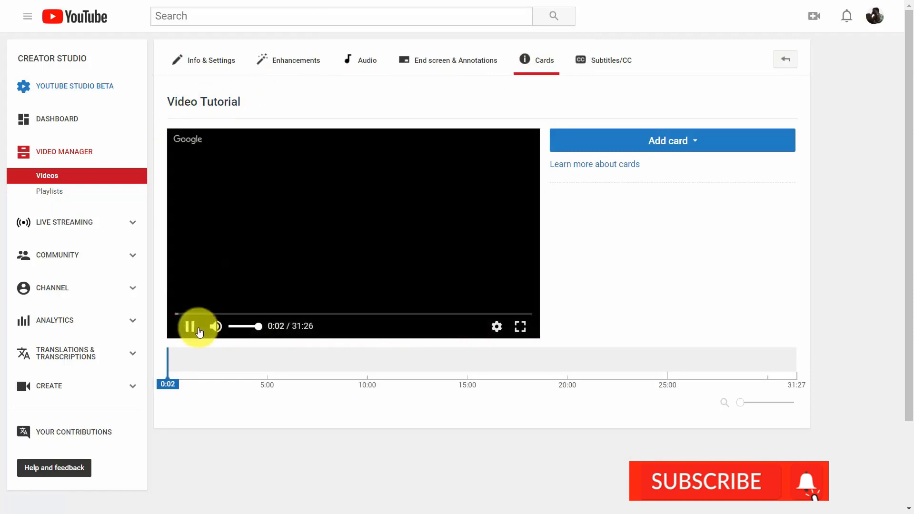
pyautogui.click(190, 326)
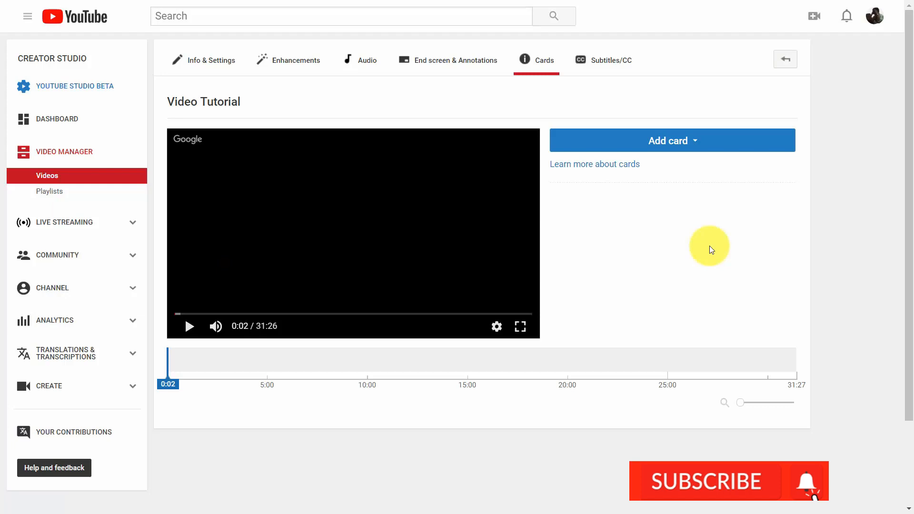
# Move to 11:48 in the video and start a Video or Playlist card linking to the 3:54 Information Leverage upload
pyautogui.click(175, 315)
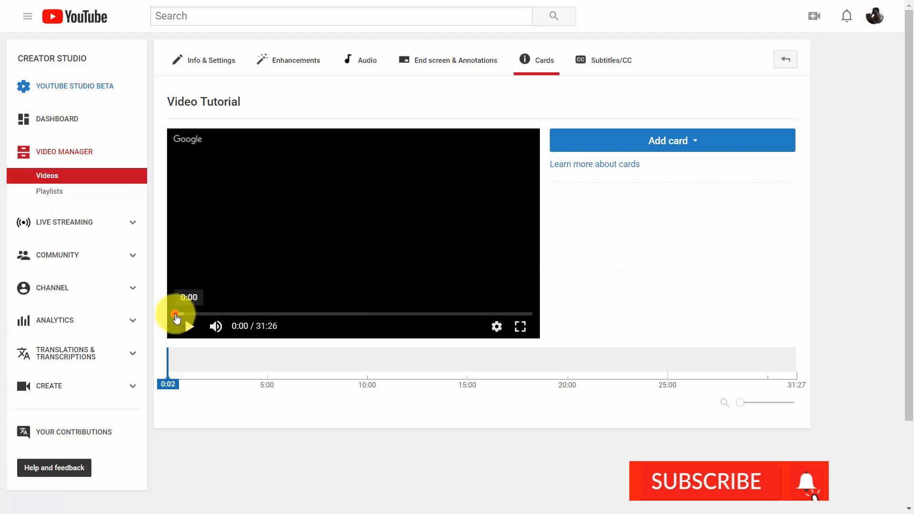
pyautogui.moveTo(176, 316); pyautogui.dragTo(310, 315)
pyautogui.click(687, 144)
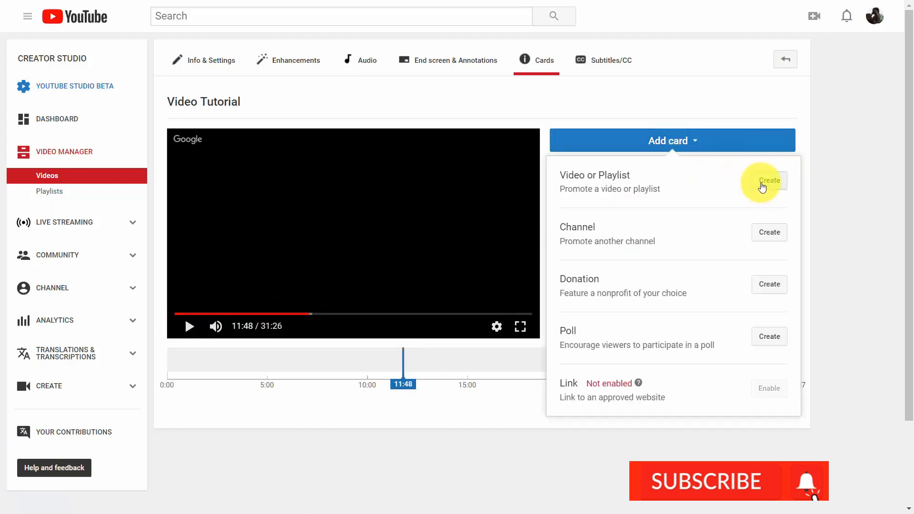
pyautogui.click(762, 186)
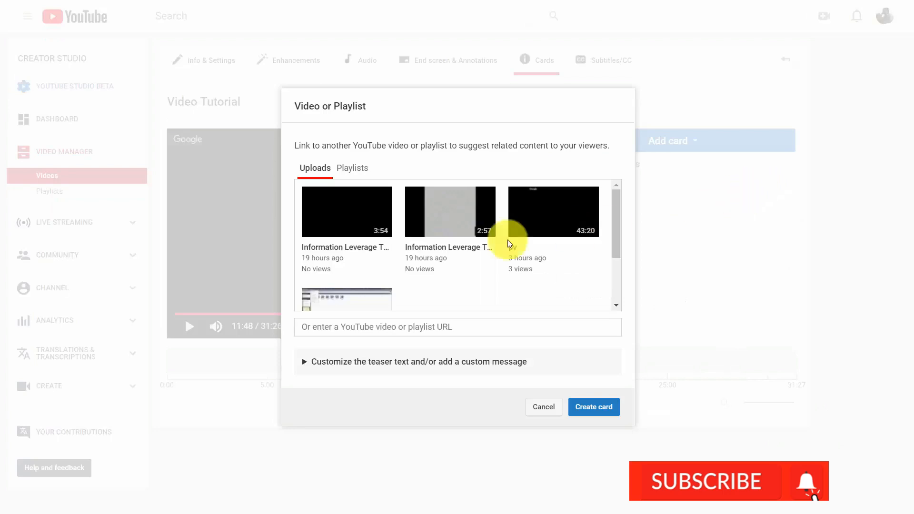
pyautogui.click(329, 223)
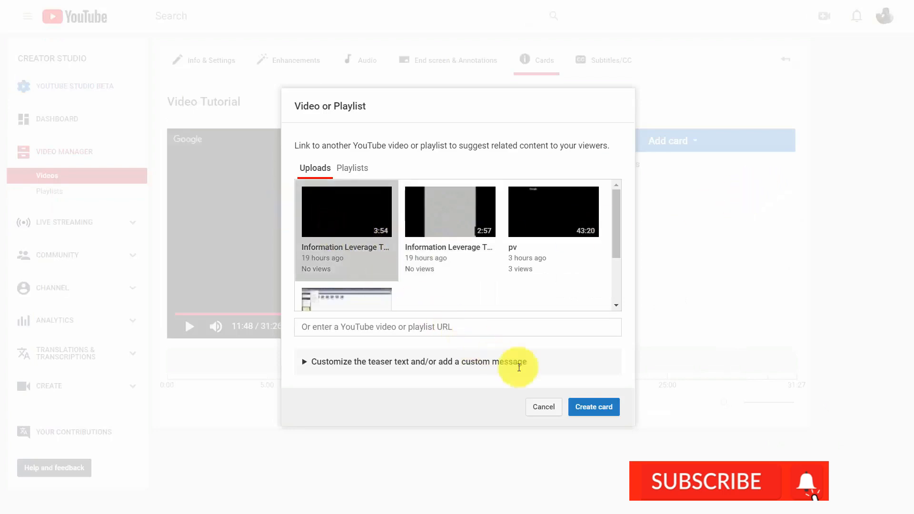
# Create the card with custom message "Click and See Our Live Session" and teaser text "Our Session on Tutorials", and open its preview in the player
pyautogui.click(342, 363)
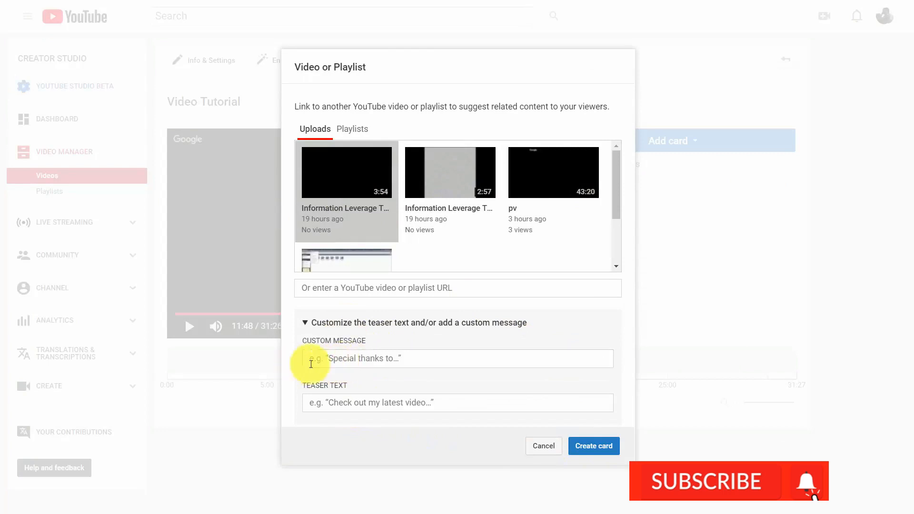
pyautogui.click(367, 362)
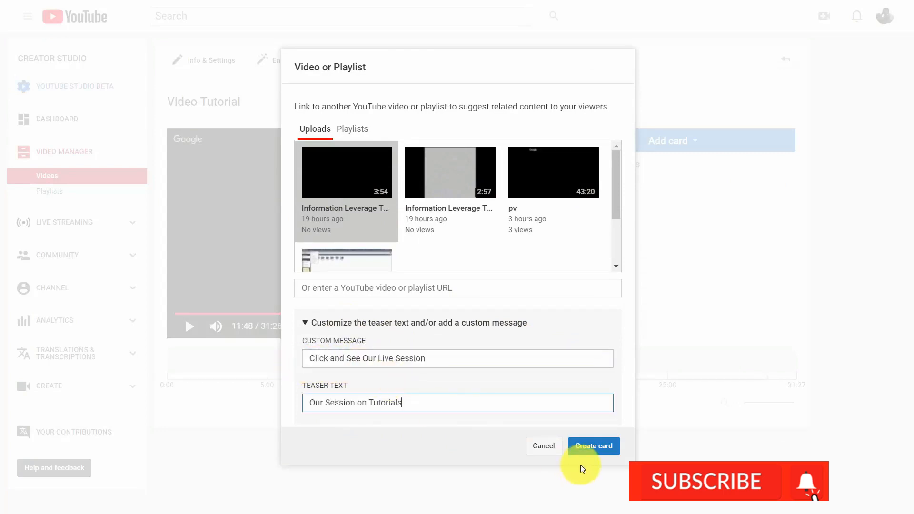
pyautogui.click(586, 447)
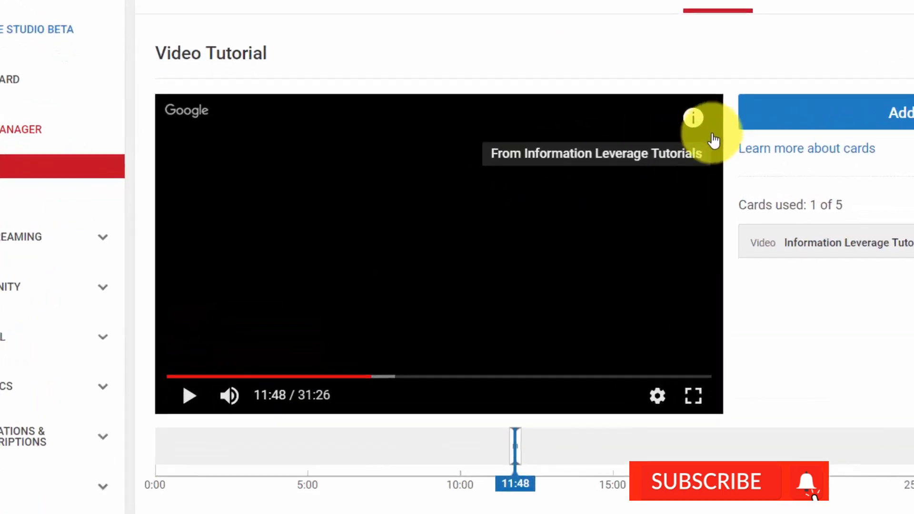
pyautogui.moveTo(566, 144)
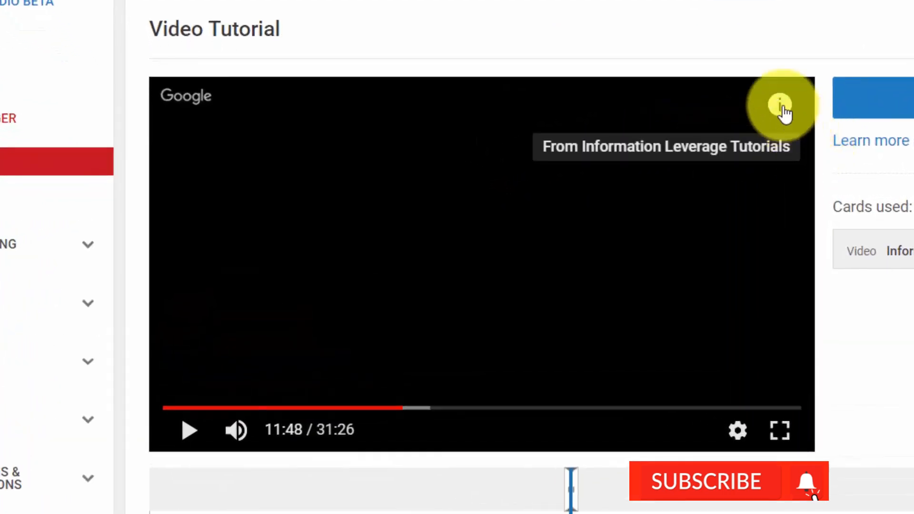
pyautogui.click(781, 107)
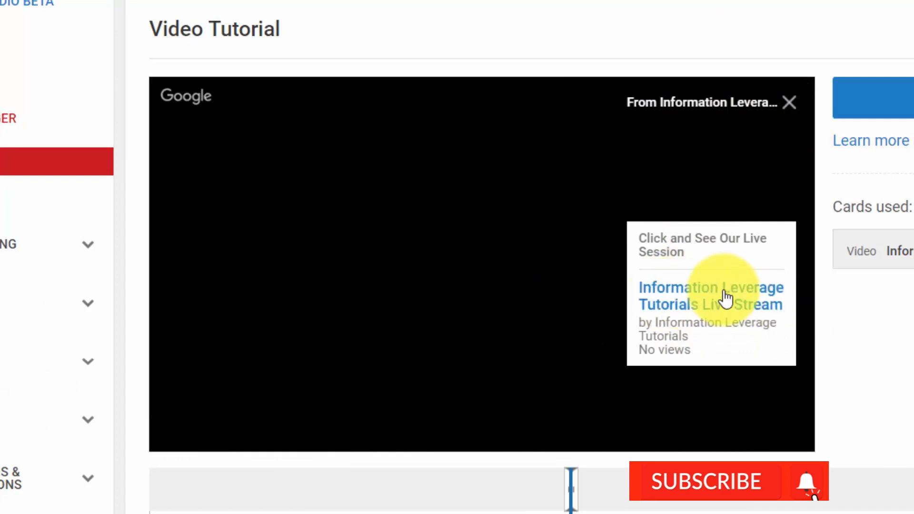
# Move to 18:39 in the video and start a second Video or Playlist card linking to the pv upload
pyautogui.moveTo(402, 408); pyautogui.dragTo(543, 427)
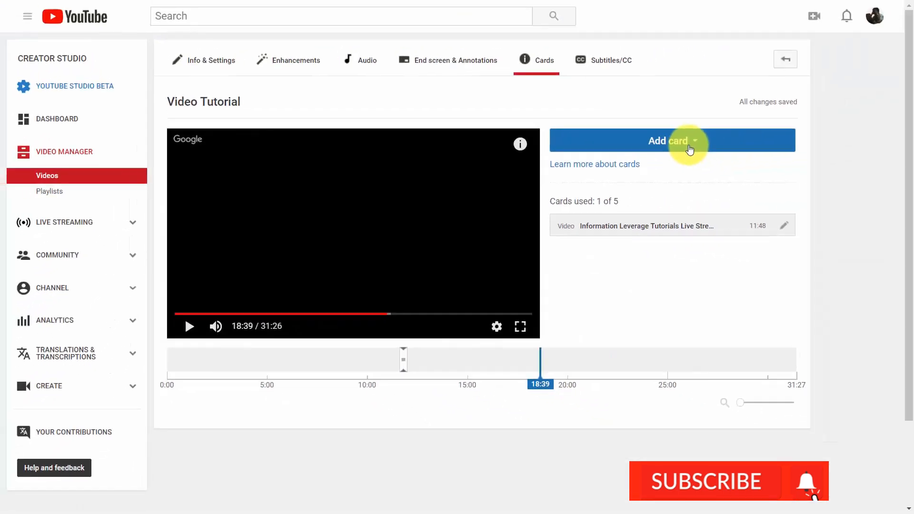
pyautogui.click(869, 127)
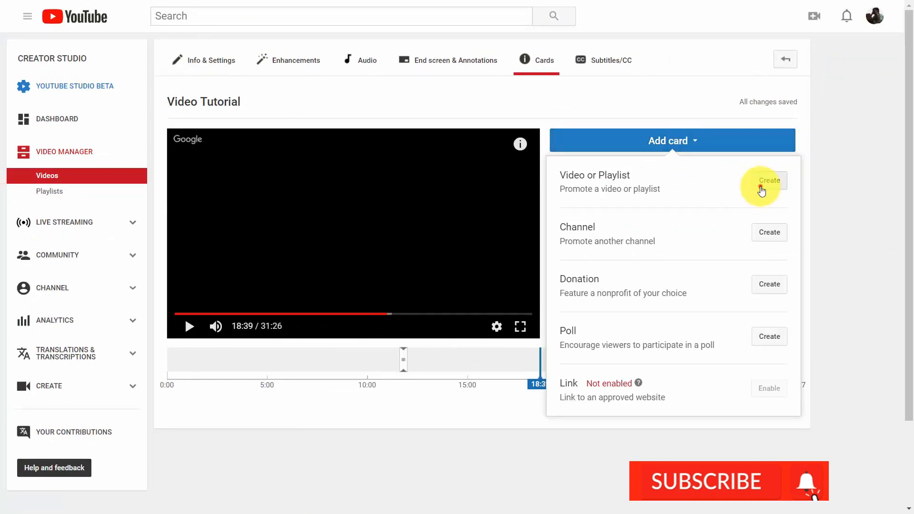
pyautogui.click(760, 186)
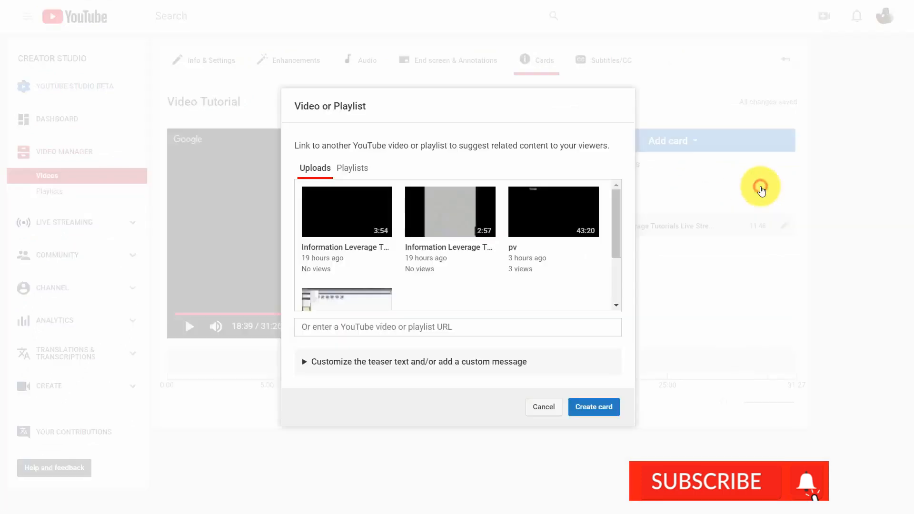
pyautogui.click(538, 217)
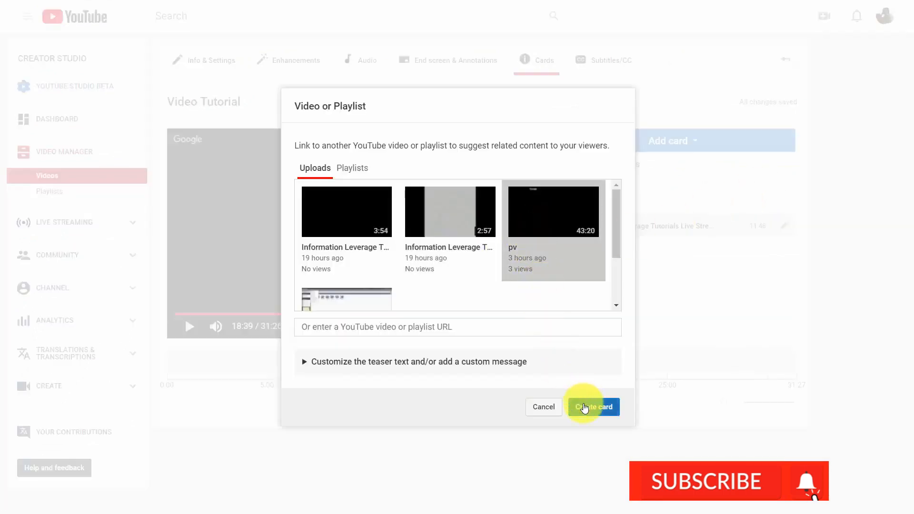
# Create the second card with the custom message "Click To Get Videos" and the teaser text "Watch Our Videos"
pyautogui.click(310, 364)
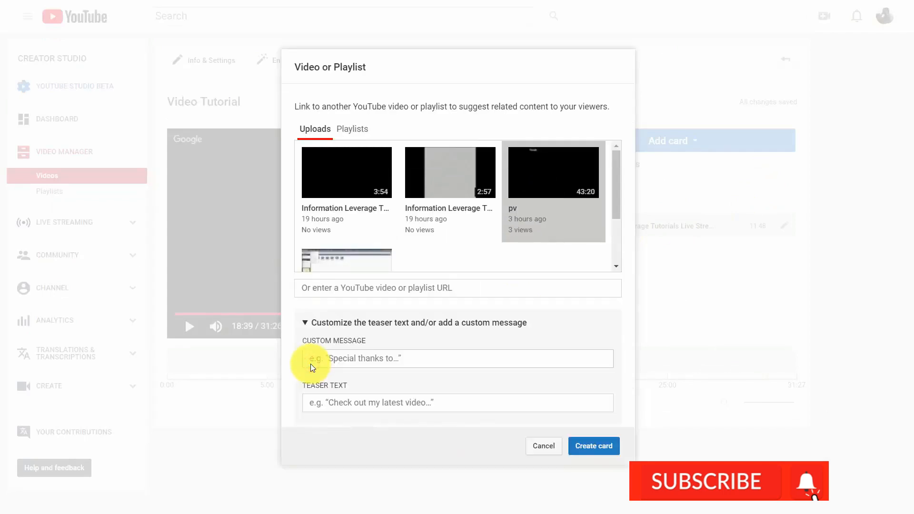
pyautogui.click(311, 363)
pyautogui.write('Click To Get Videos')
pyautogui.click(323, 397)
pyautogui.write('Watch Our Videos')
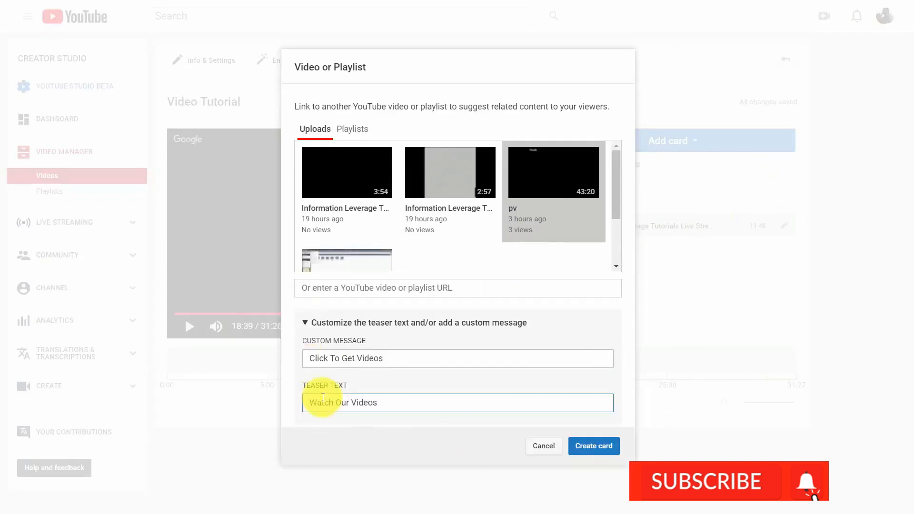
pyautogui.click(582, 449)
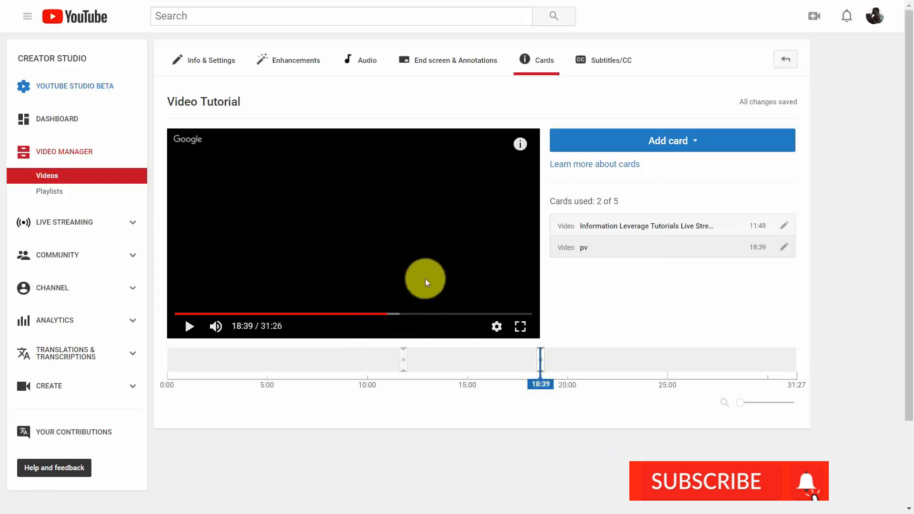
# Preview the added cards in the video player and look at the options for adding another card
pyautogui.moveTo(520, 147)
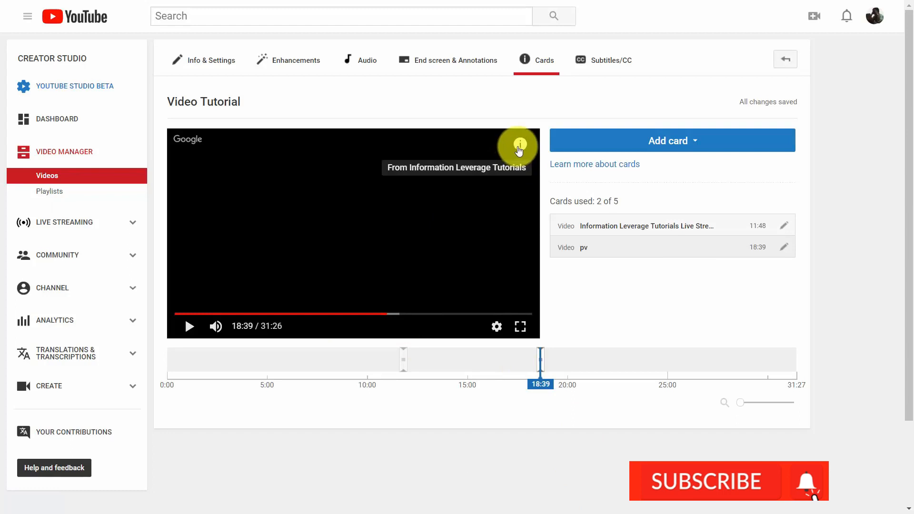
pyautogui.click(518, 149)
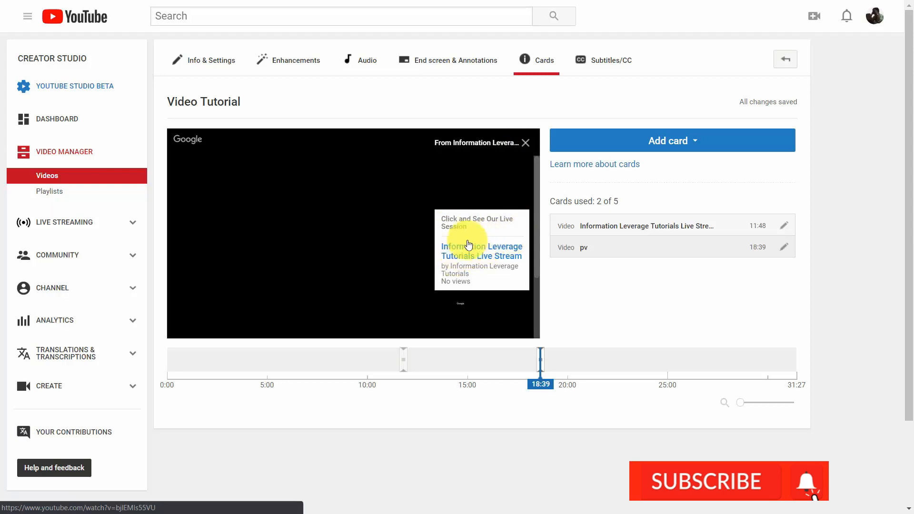
pyautogui.click(665, 142)
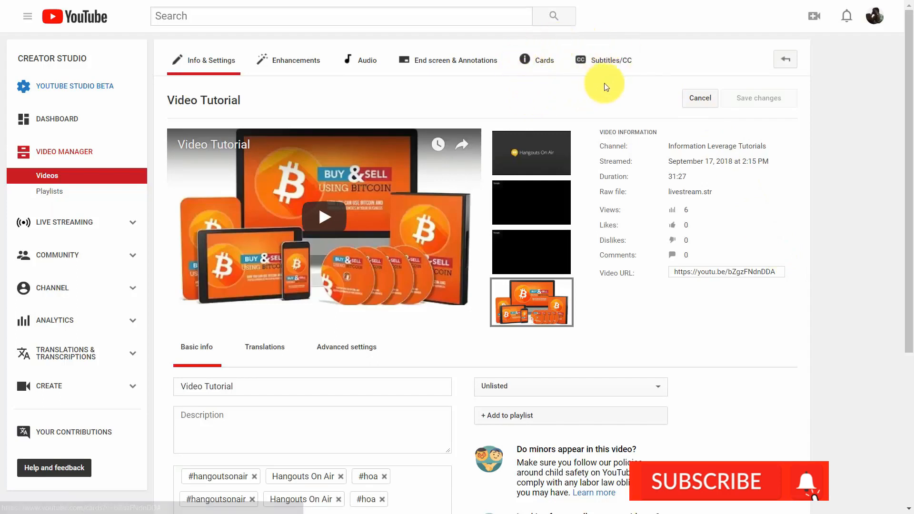
# Start adding English subtitles to the Video Tutorial video with the Transcribe and auto-sync method
pyautogui.click(610, 62)
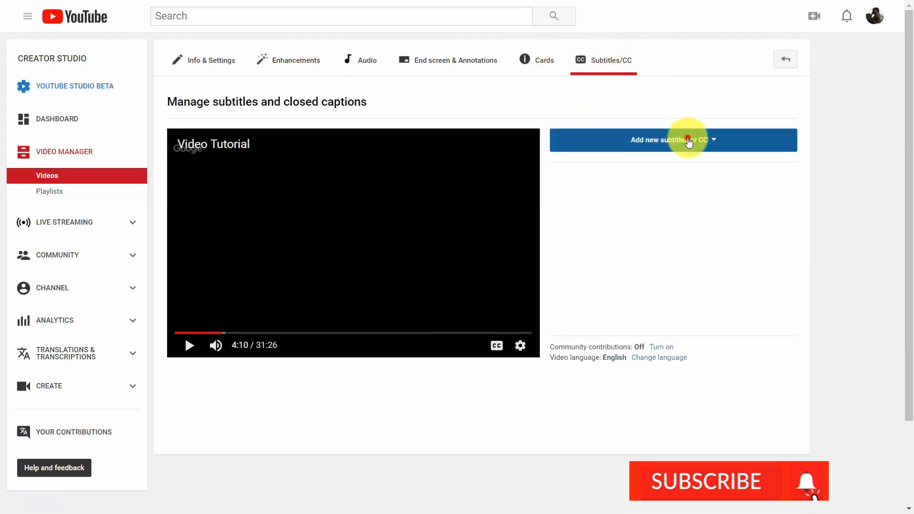
pyautogui.click(688, 142)
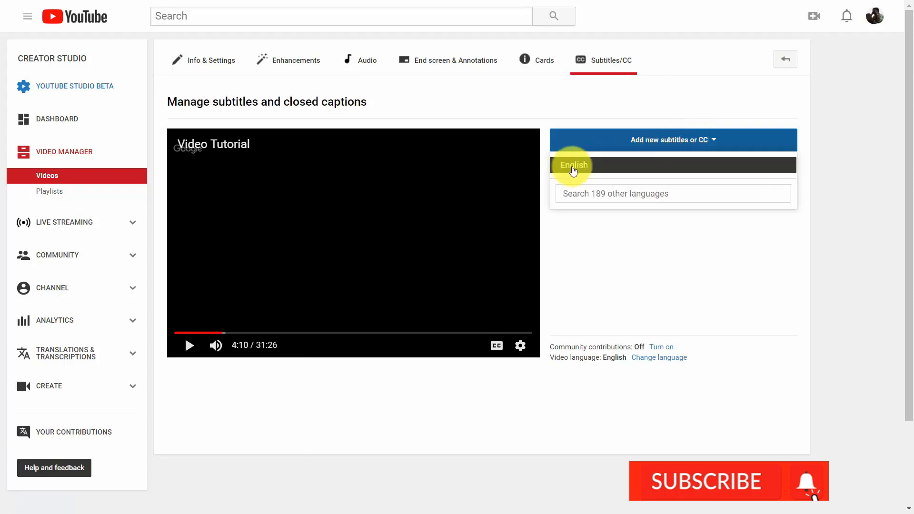
pyautogui.click(574, 166)
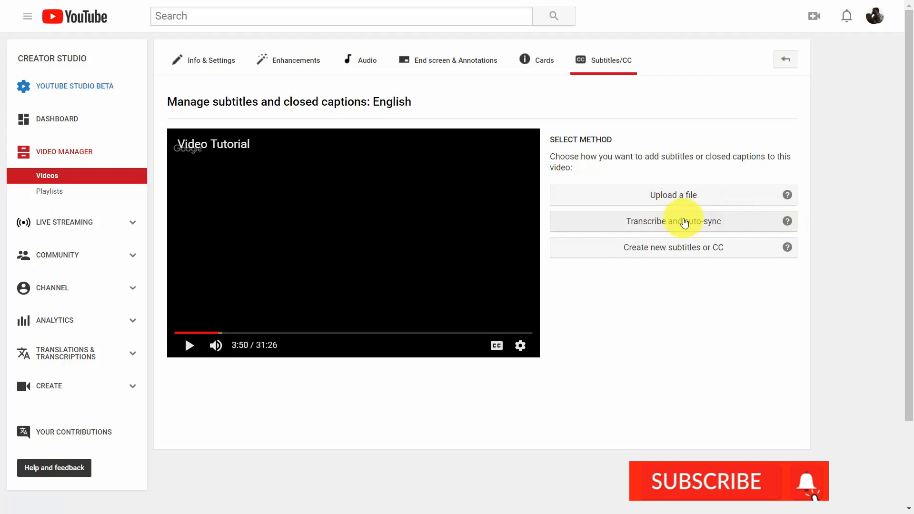
pyautogui.click(685, 222)
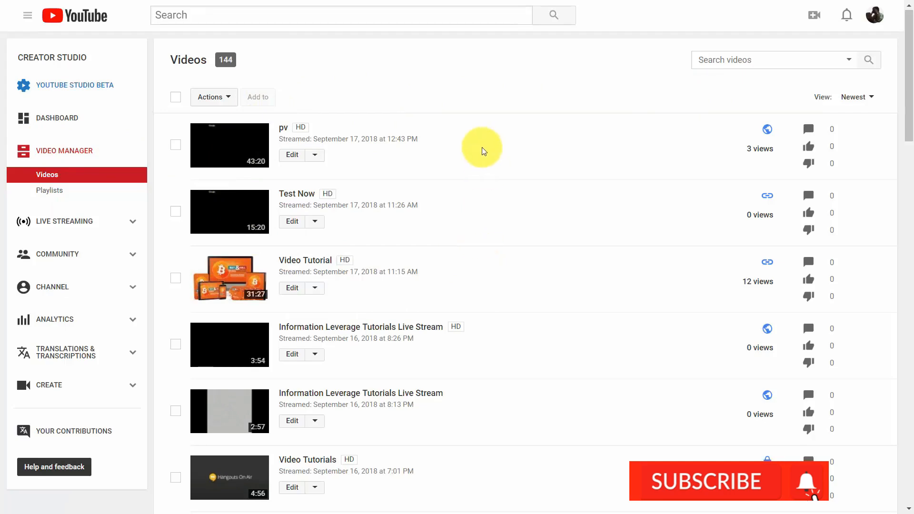
# Find the Create A Product In 7 Days video in the uploads and open its subtitles and closed captions manager
pyautogui.scroll(-8, 482, 151)
pyautogui.scroll(-6, 482, 151)
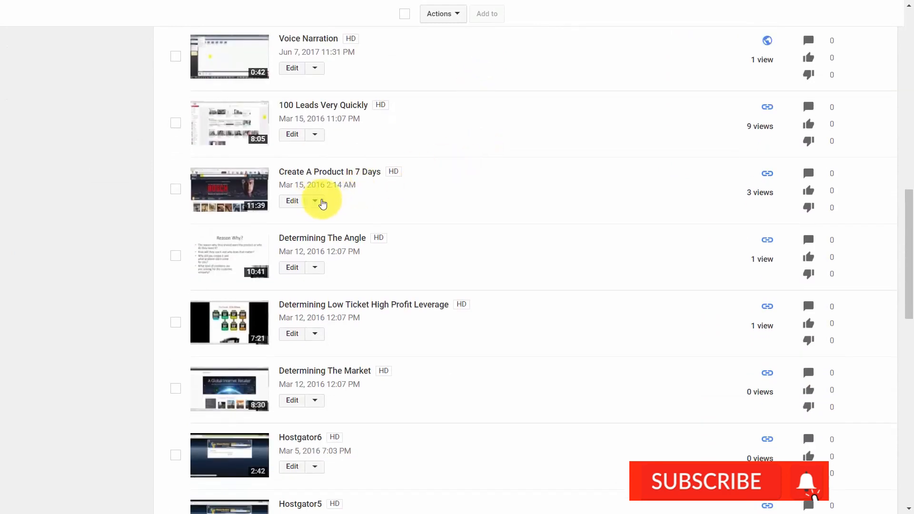
pyautogui.click(315, 202)
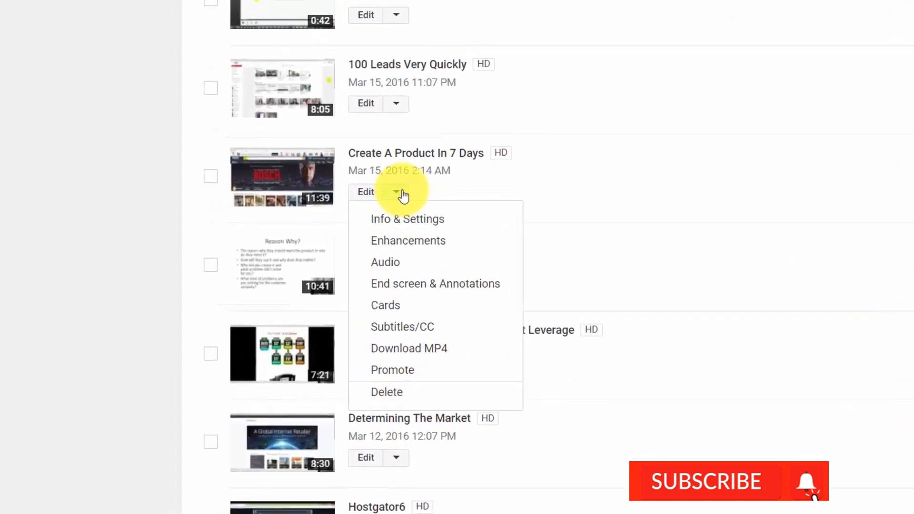
pyautogui.click(447, 344)
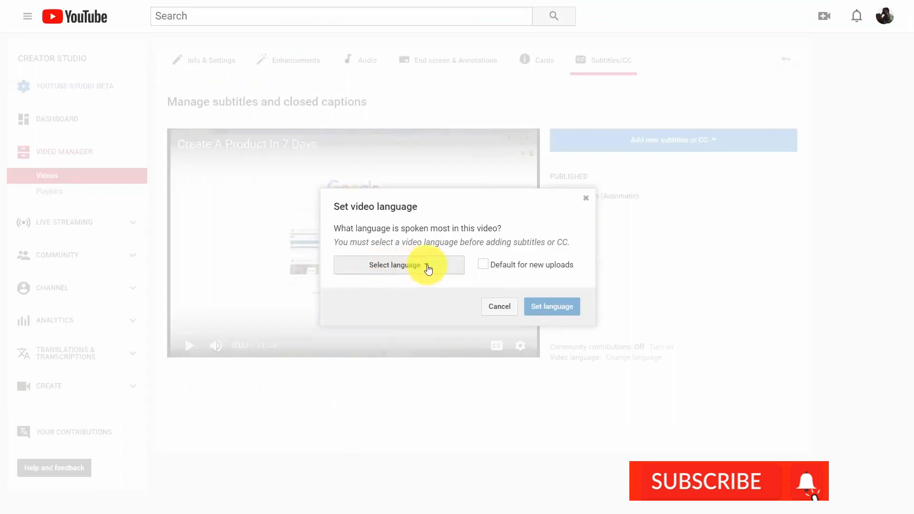
# Set the video's spoken language to English and check its captions during playback on the watch page
pyautogui.click(427, 267)
pyautogui.click(358, 288)
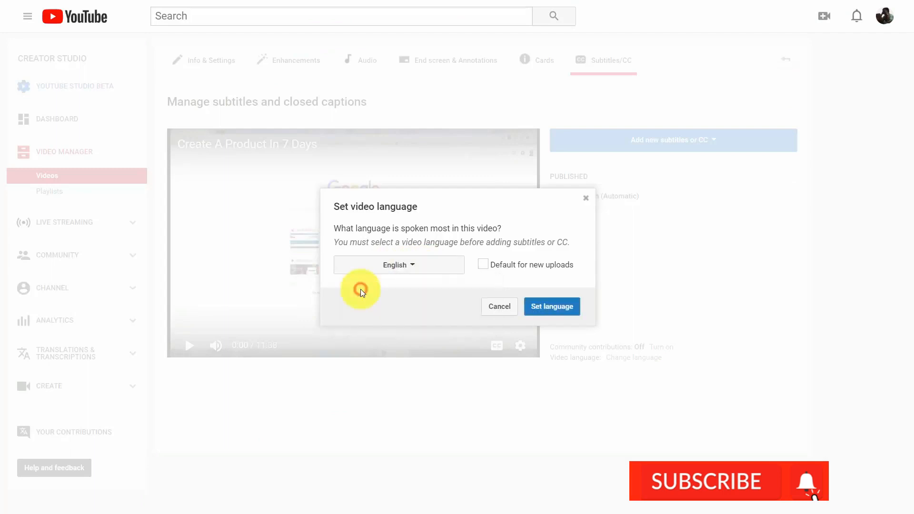
pyautogui.click(546, 307)
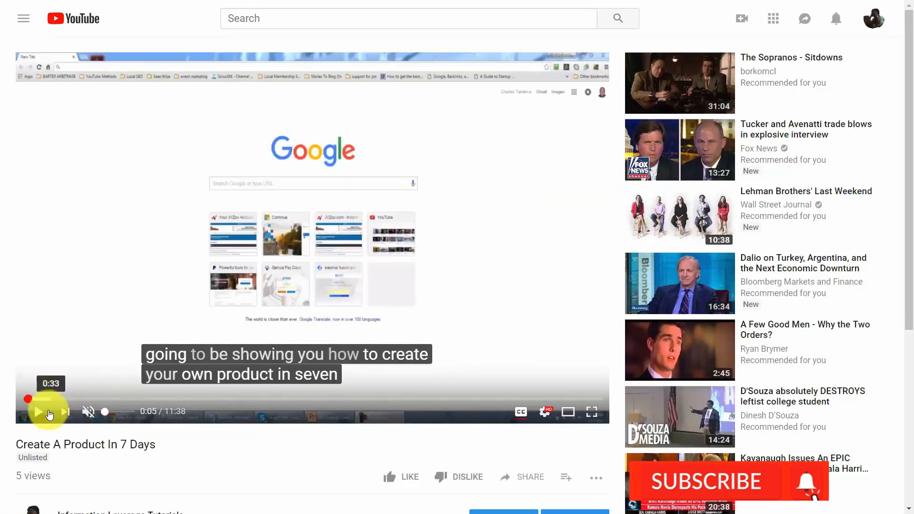
pyautogui.click(41, 415)
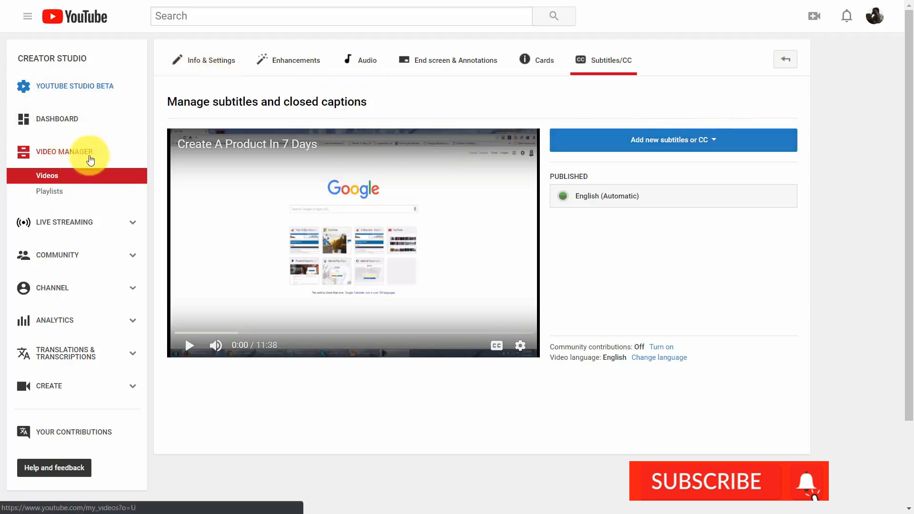
# Create a public playlist titled "Live Streams on Business Subjects" in the Video Manager
pyautogui.click(53, 191)
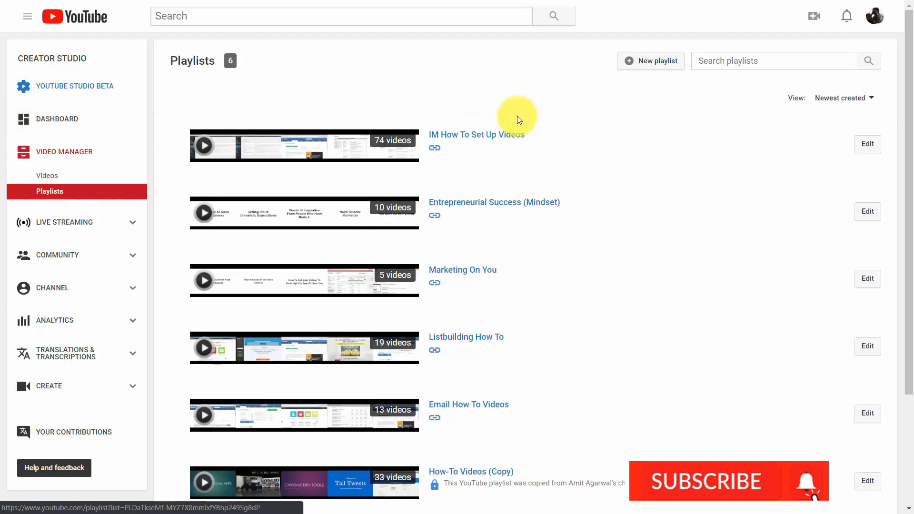
pyautogui.click(629, 67)
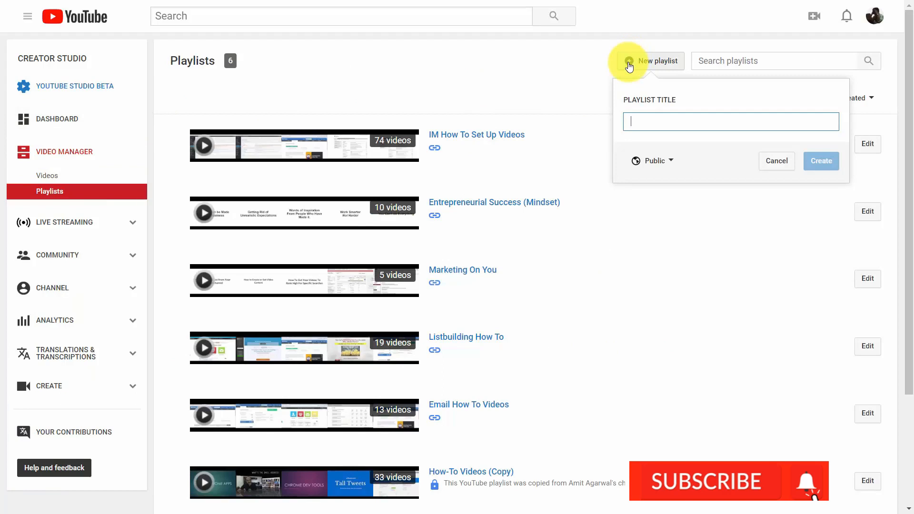
pyautogui.write('Live Streams on Business Subjects')
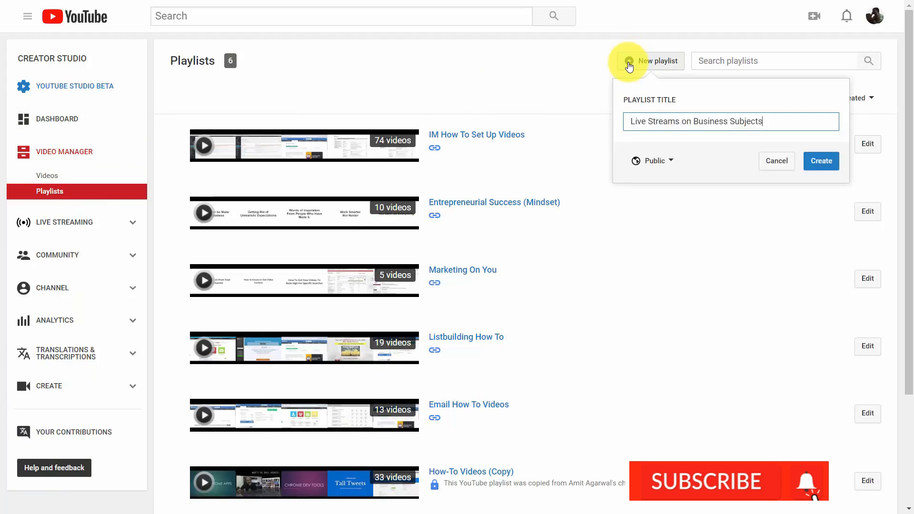
pyautogui.click(671, 163)
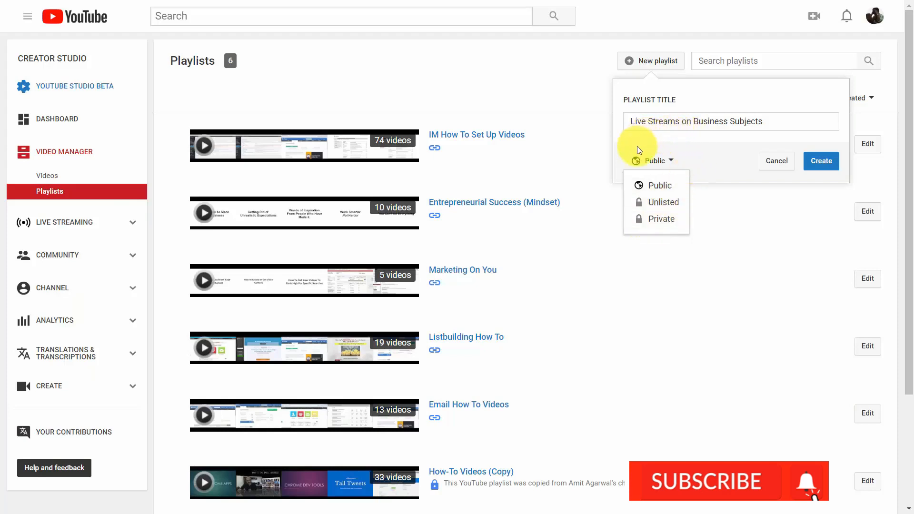
pyautogui.click(698, 144)
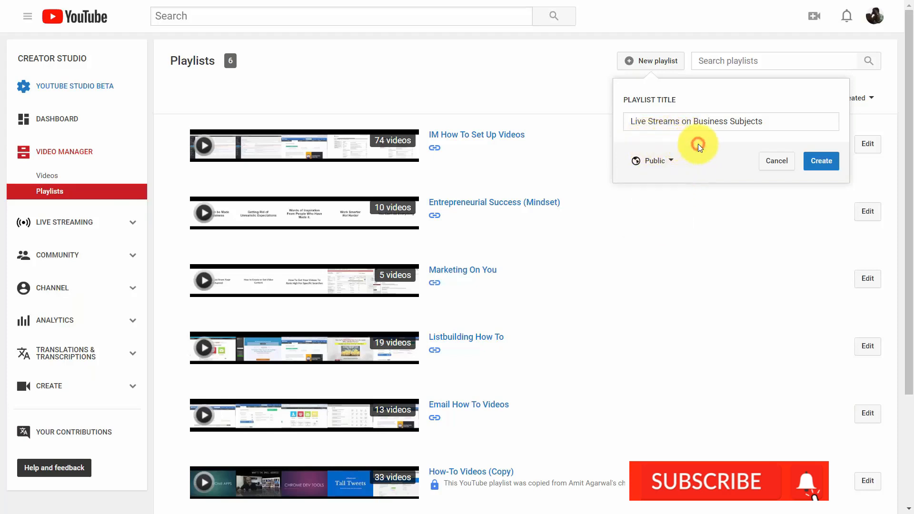
pyautogui.click(822, 163)
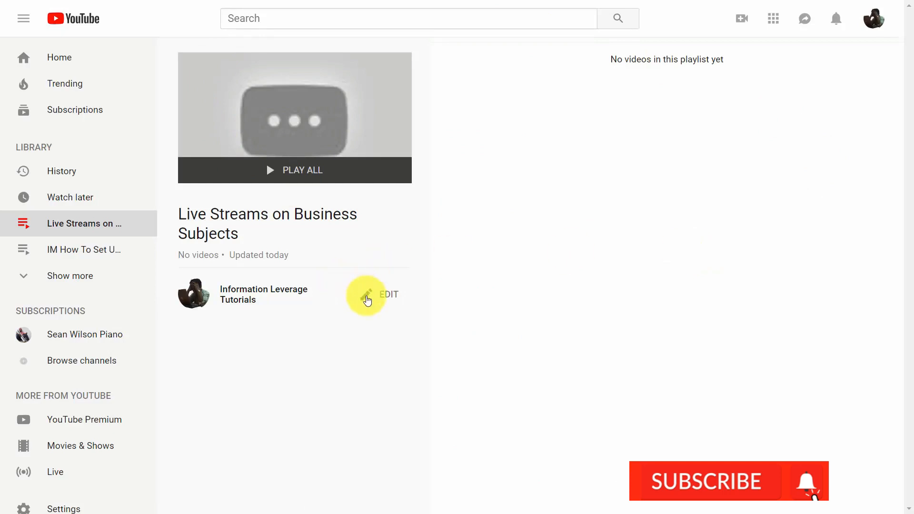
# Open the Live Streams on Business Subjects playlist for editing and add the description "Live streams on Creating Videos"
pyautogui.click(366, 299)
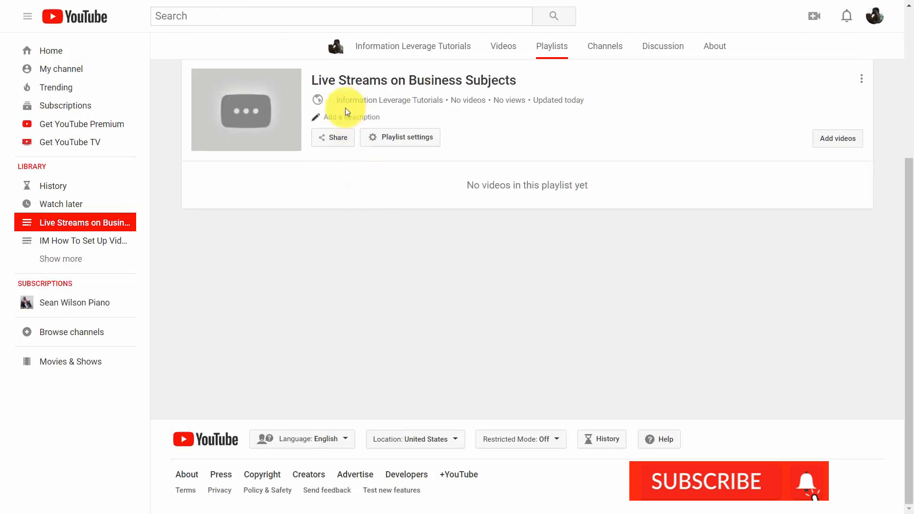
pyautogui.click(336, 118)
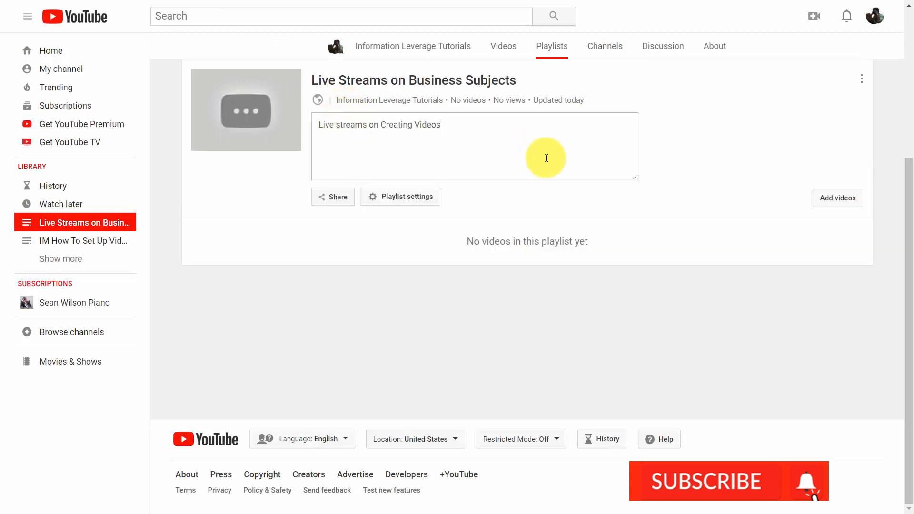
pyautogui.click(663, 148)
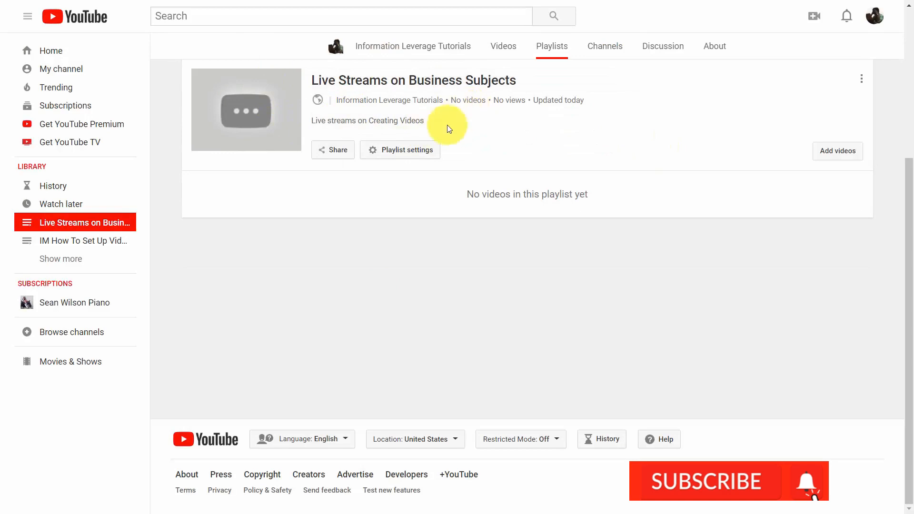
# Open the playlist's settings and review the basic ordering choices and the official series option
pyautogui.click(374, 151)
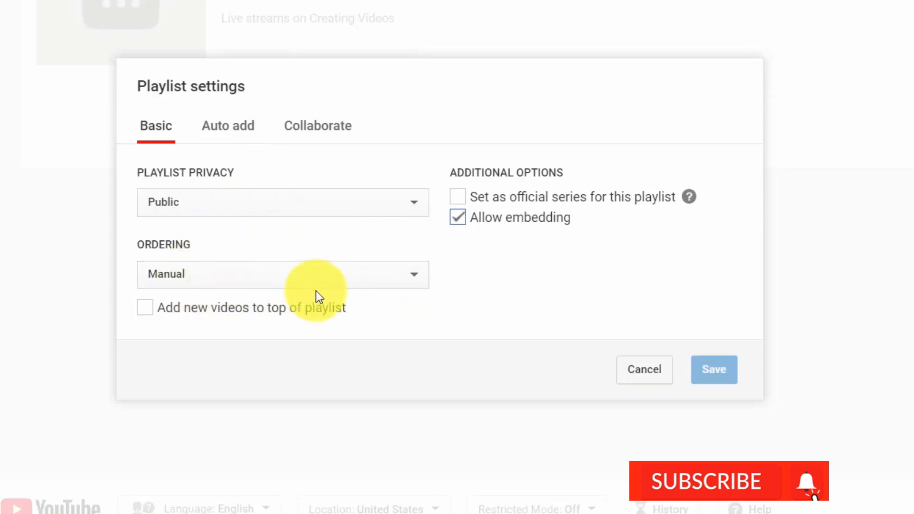
pyautogui.click(383, 277)
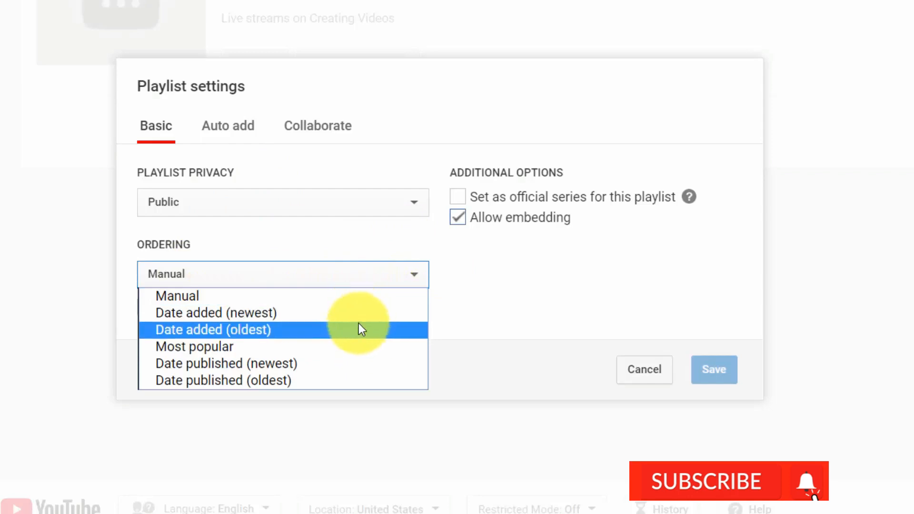
pyautogui.click(496, 294)
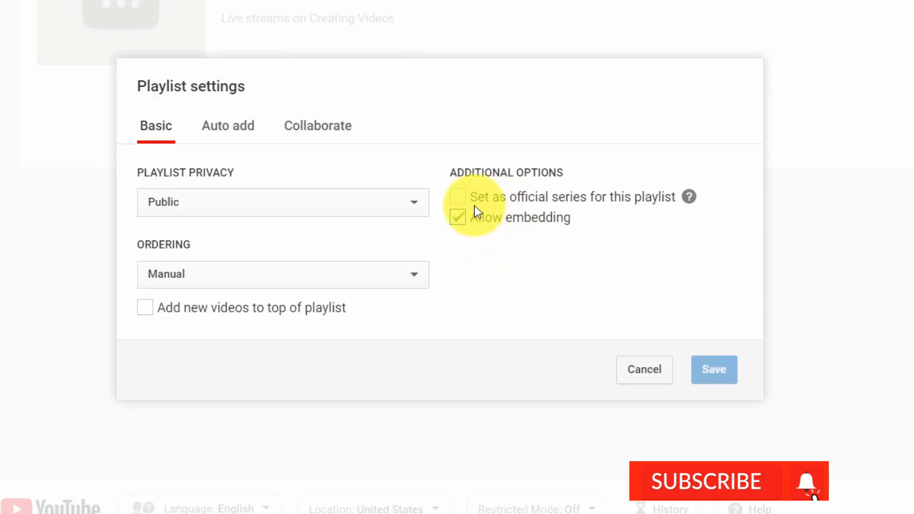
pyautogui.moveTo(689, 196)
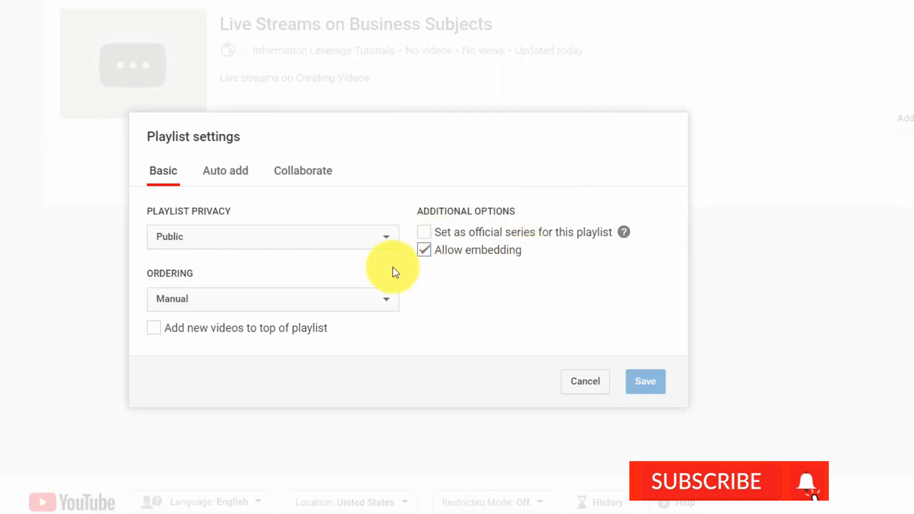
# Add a "Title contains" auto-add rule row, check the collaboration option and save the playlist settings
pyautogui.click(233, 173)
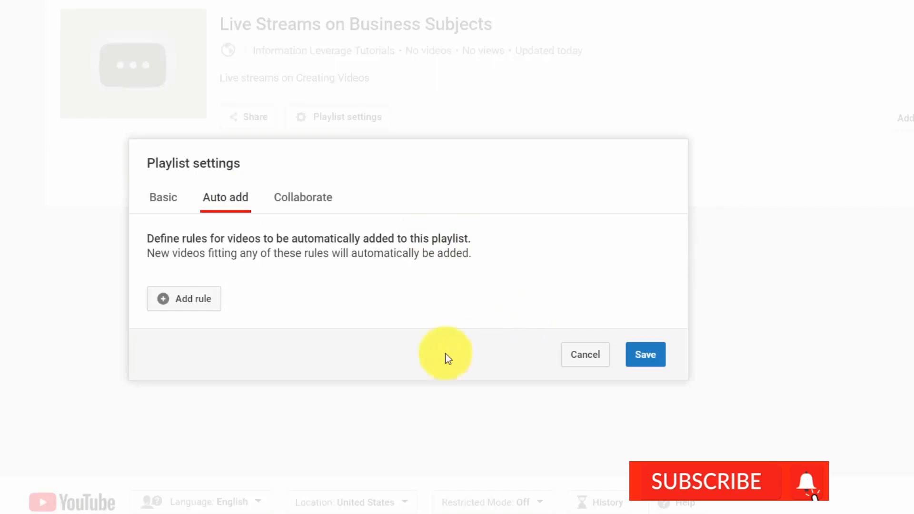
pyautogui.click(179, 305)
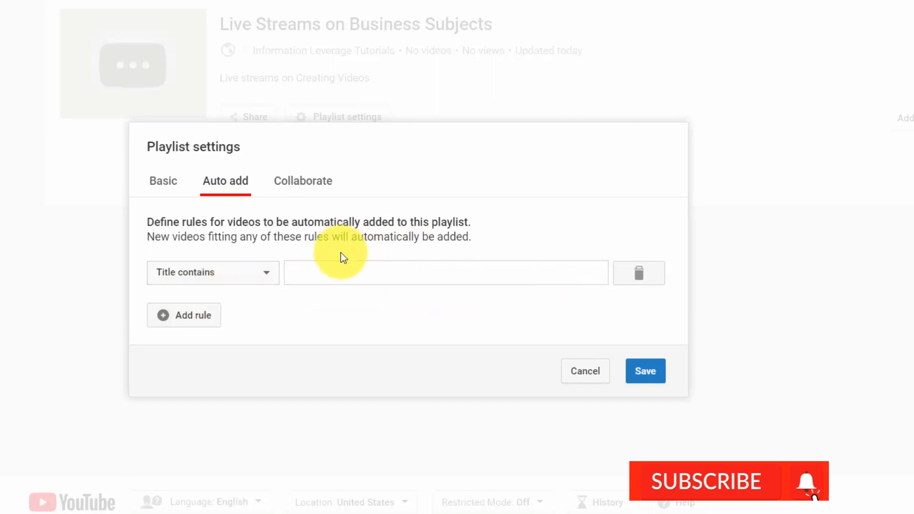
pyautogui.click(267, 272)
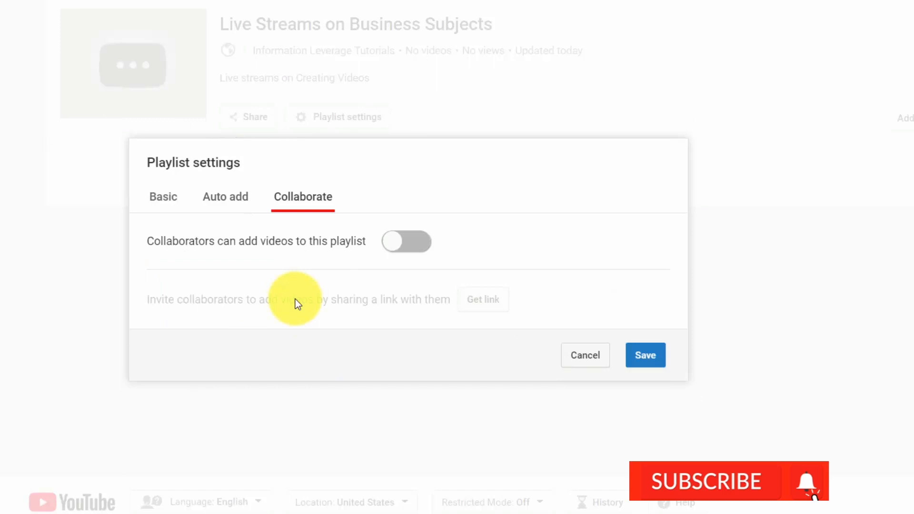
pyautogui.click(409, 247)
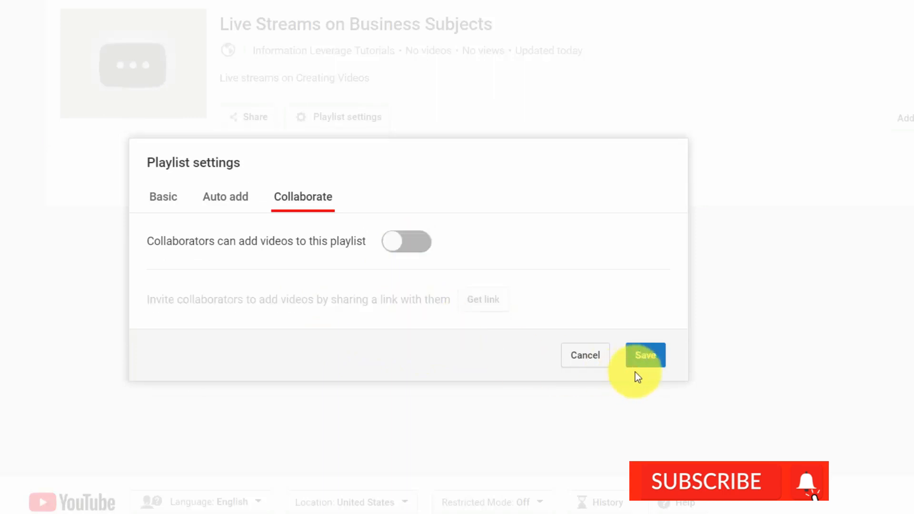
pyautogui.click(637, 358)
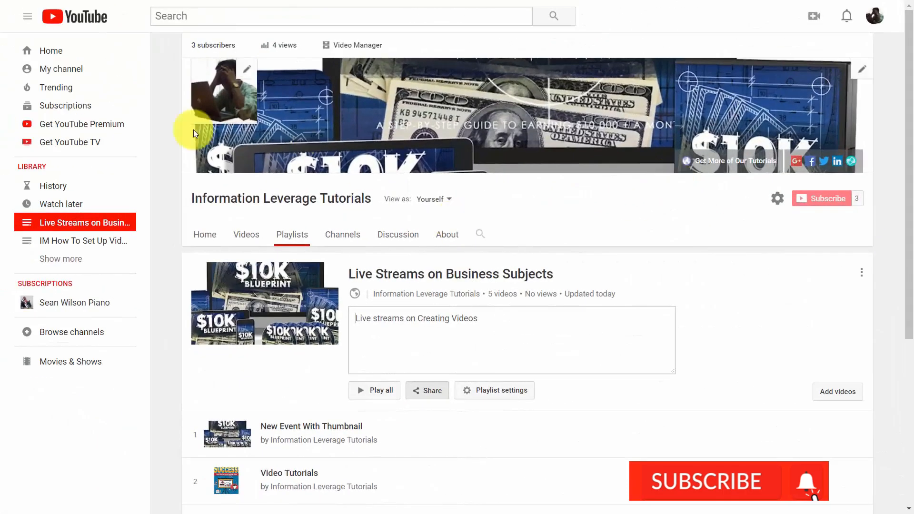
# Pause the Getresponse3 video on the channel's home page and open the channel for customization
pyautogui.click(66, 74)
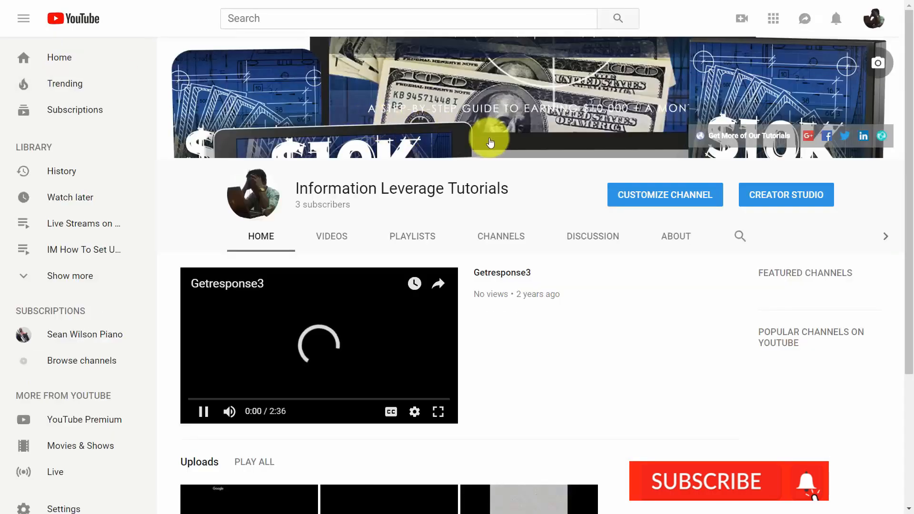
pyautogui.click(209, 410)
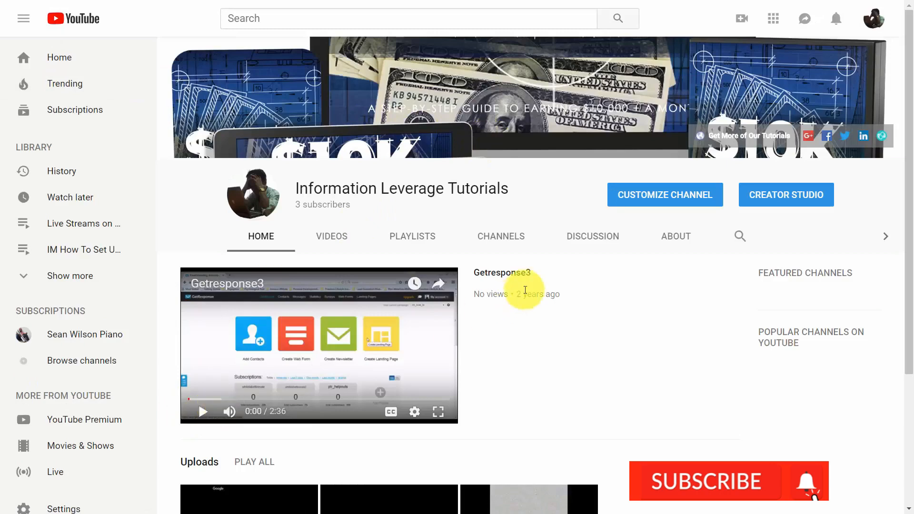
pyautogui.scroll(-3, 533, 250)
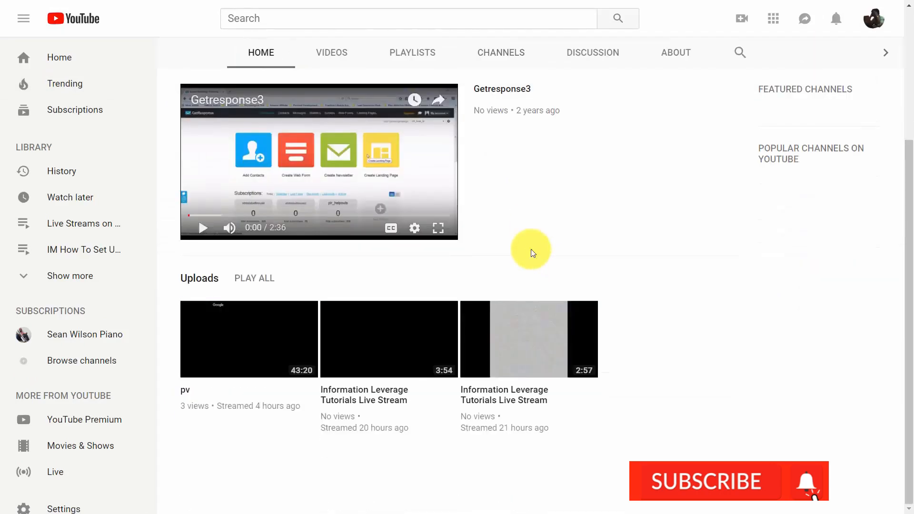
pyautogui.scroll(4, 532, 252)
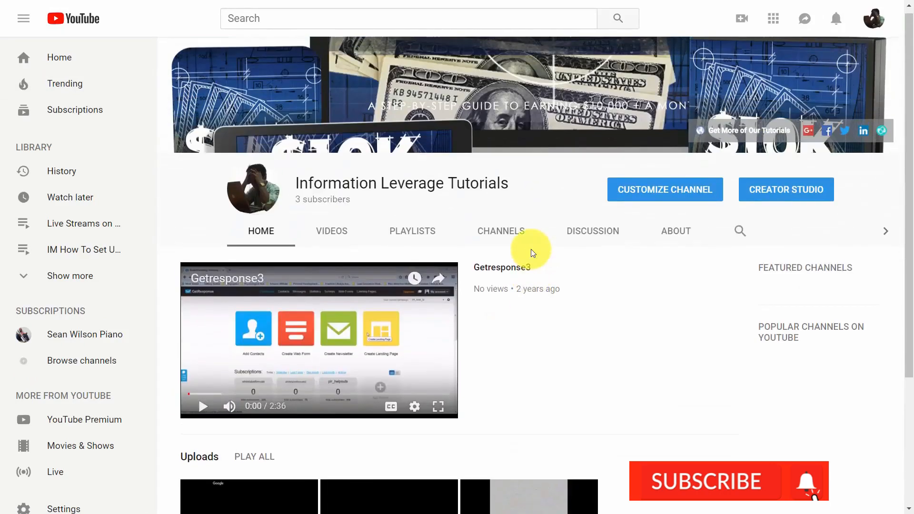
pyautogui.click(679, 189)
# Add a section below Uploads showing the single playlist Live Streams on Business Subjects in a horizontal row
pyautogui.scroll(-5, 547, 188)
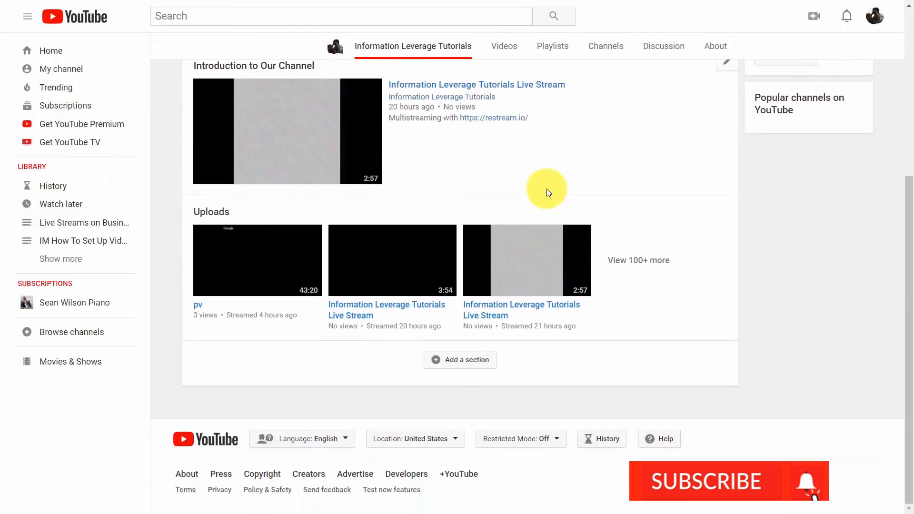
pyautogui.click(435, 363)
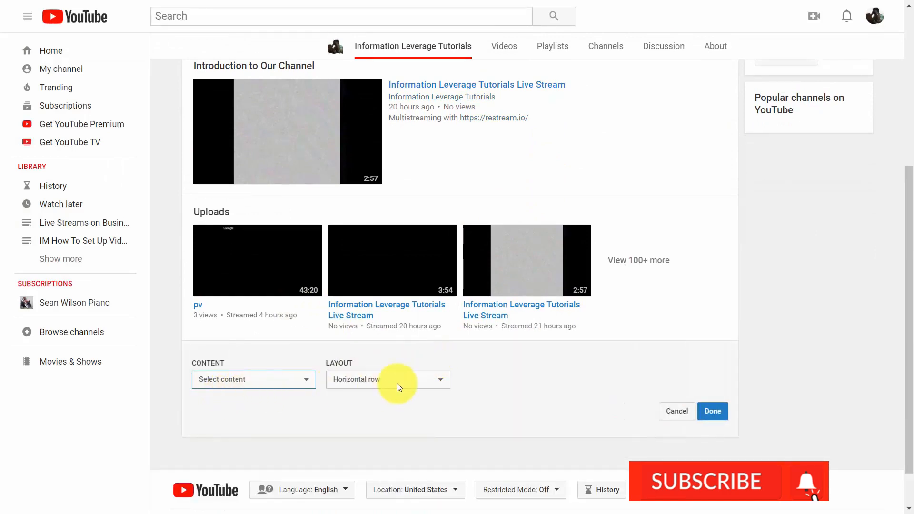
pyautogui.click(302, 379)
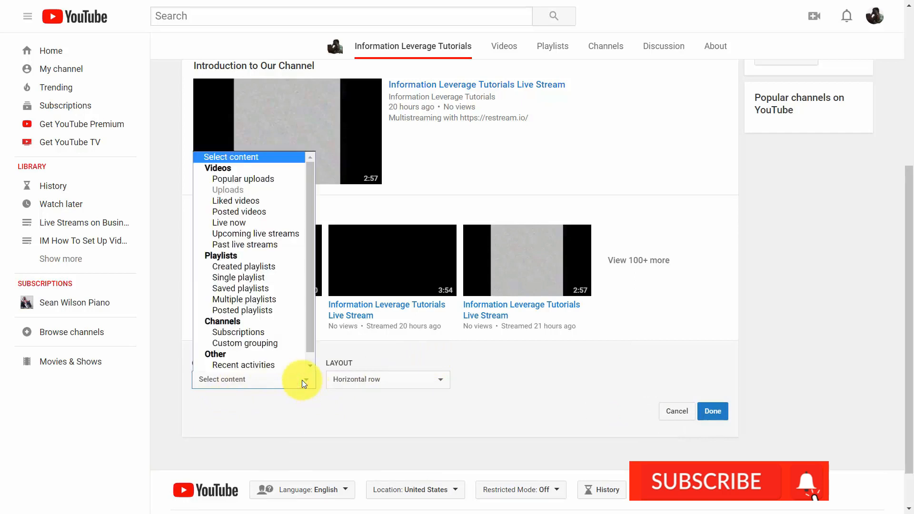
pyautogui.click(281, 279)
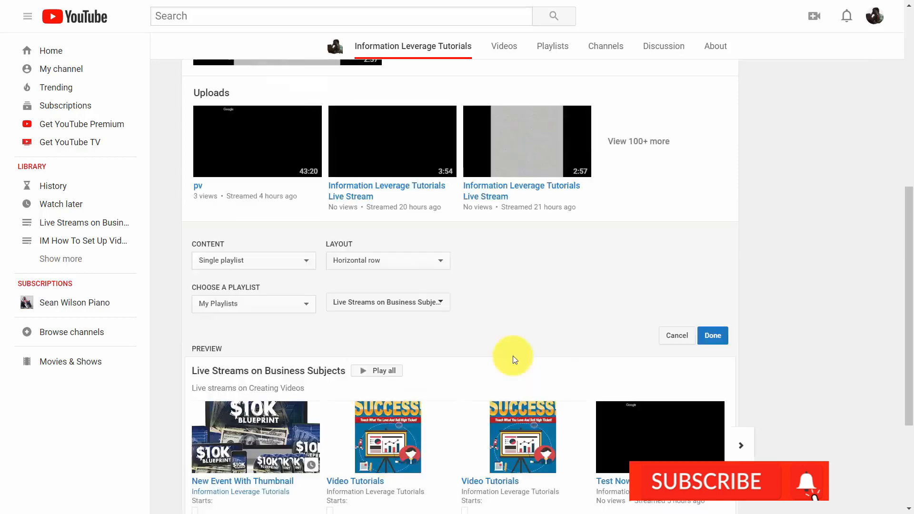
pyautogui.scroll(-1, 528, 336)
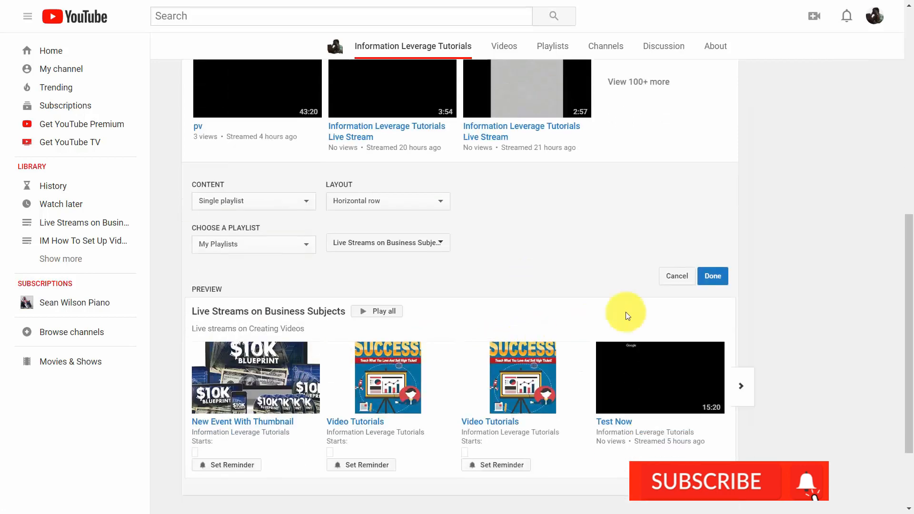
pyautogui.click(708, 281)
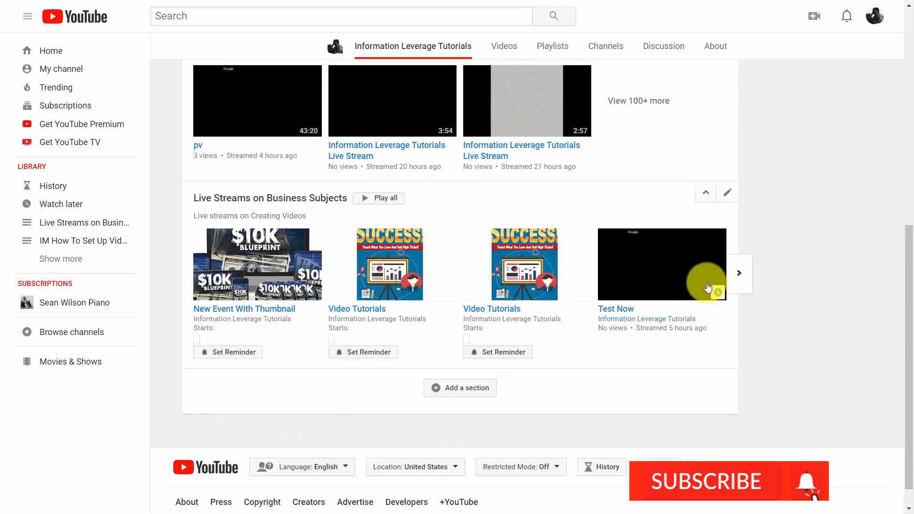
pyautogui.scroll(4, 557, 317)
pyautogui.scroll(-3, 561, 318)
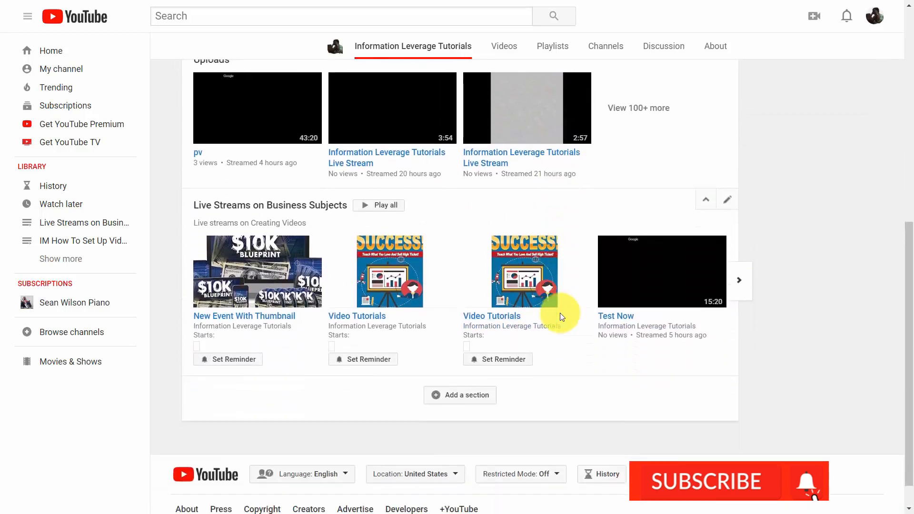